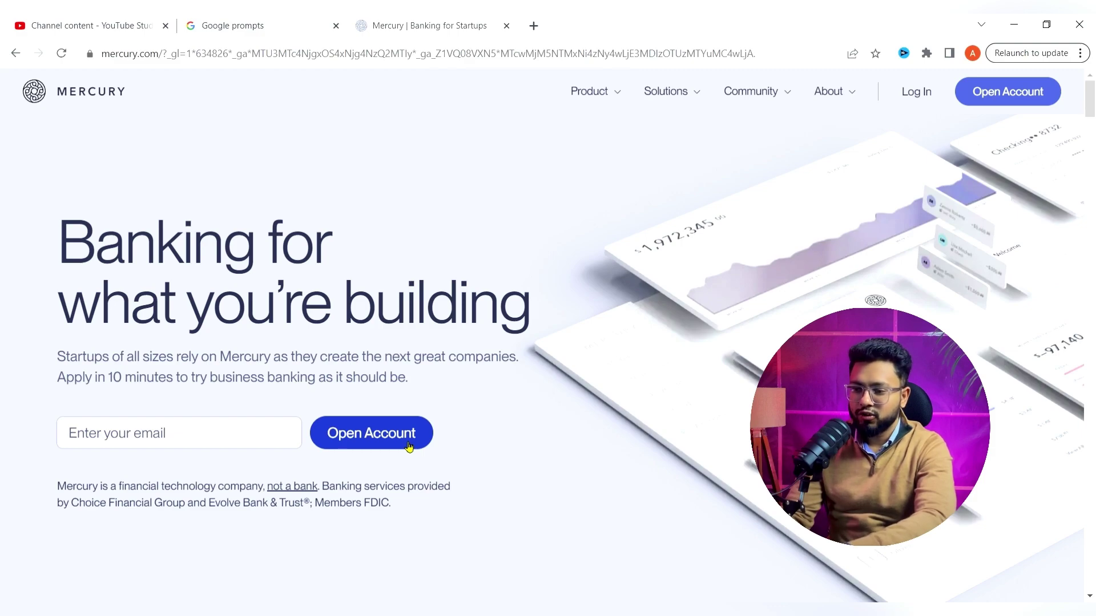
# - Open a new account, enter the first and last name, work email and password, and start the application
pyautogui.click(408, 447)
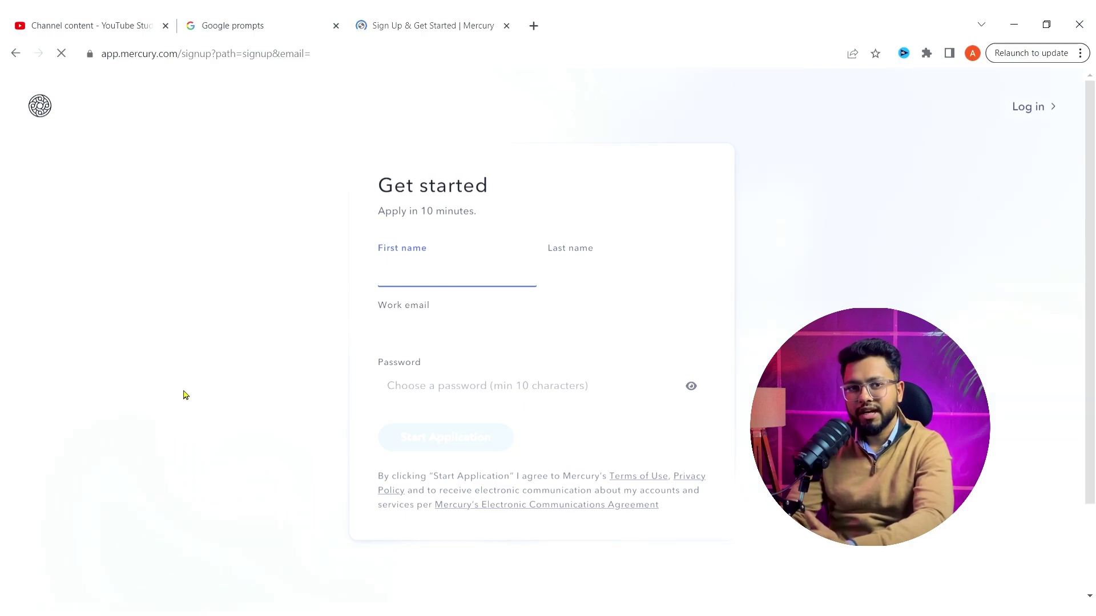
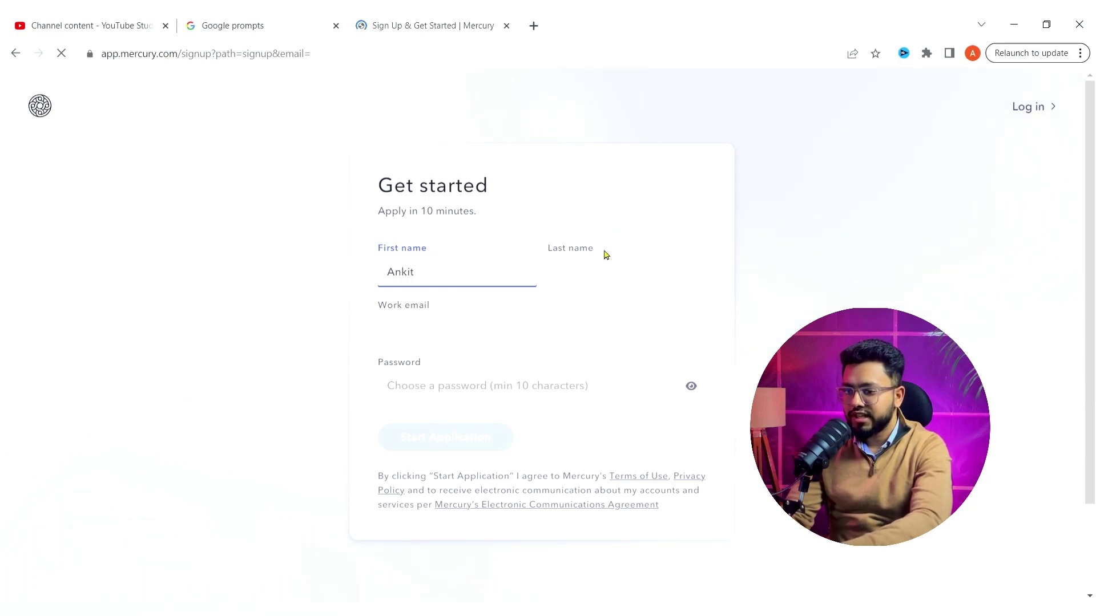
pyautogui.click(604, 277)
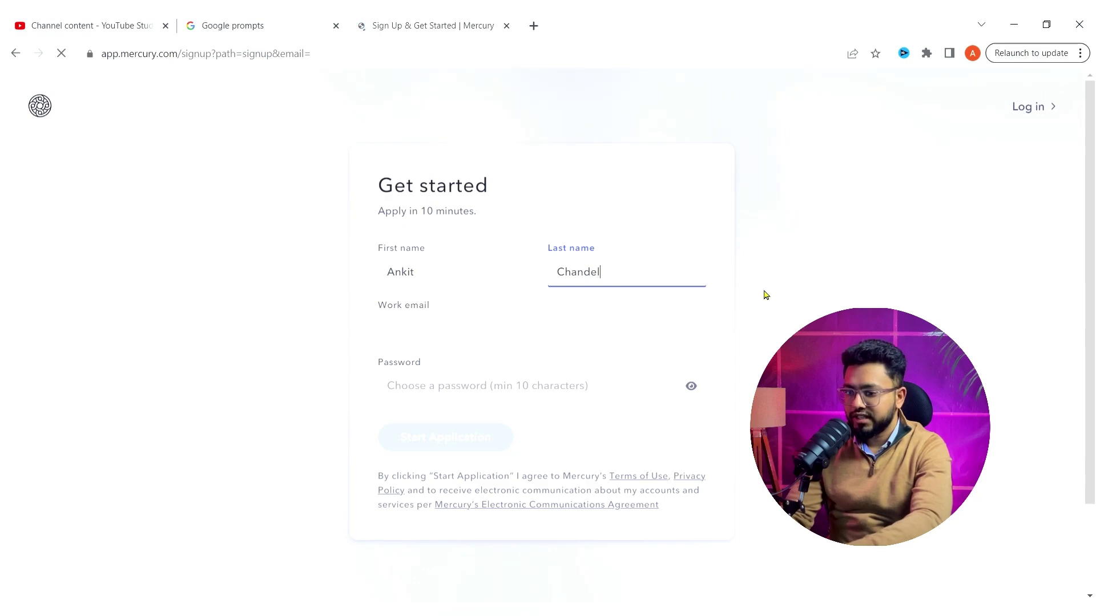
pyautogui.click(627, 340)
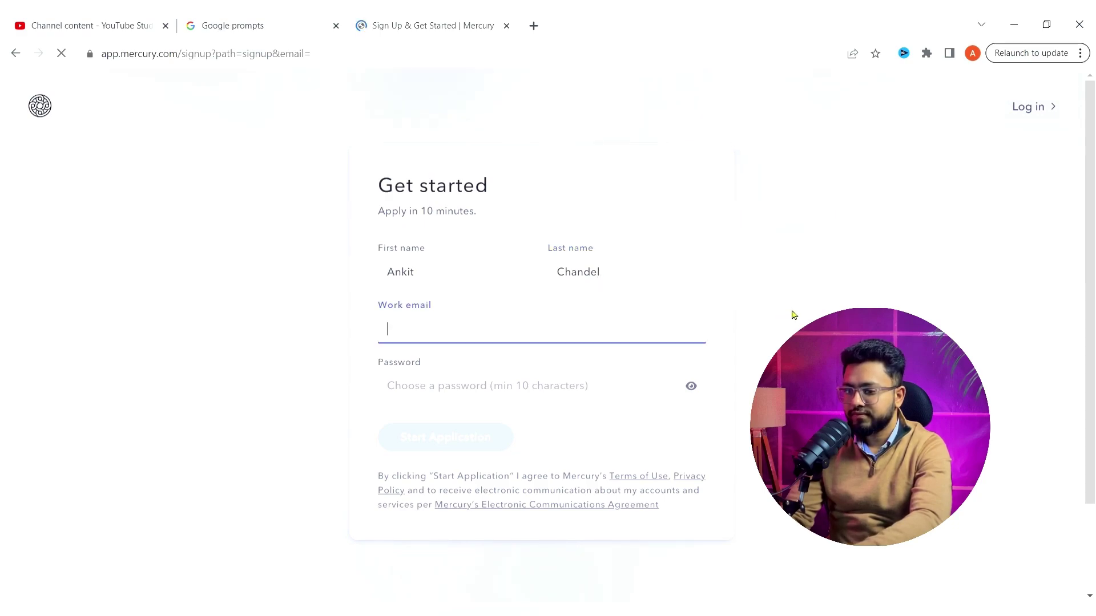
pyautogui.write('•')
pyautogui.write('•••••••••••')
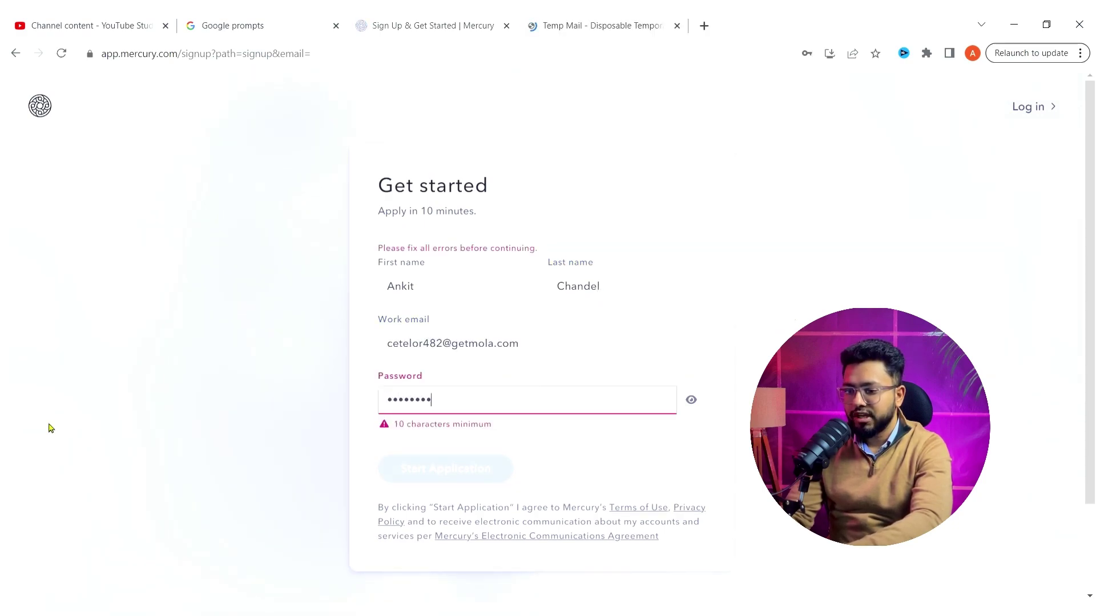
pyautogui.write('•')
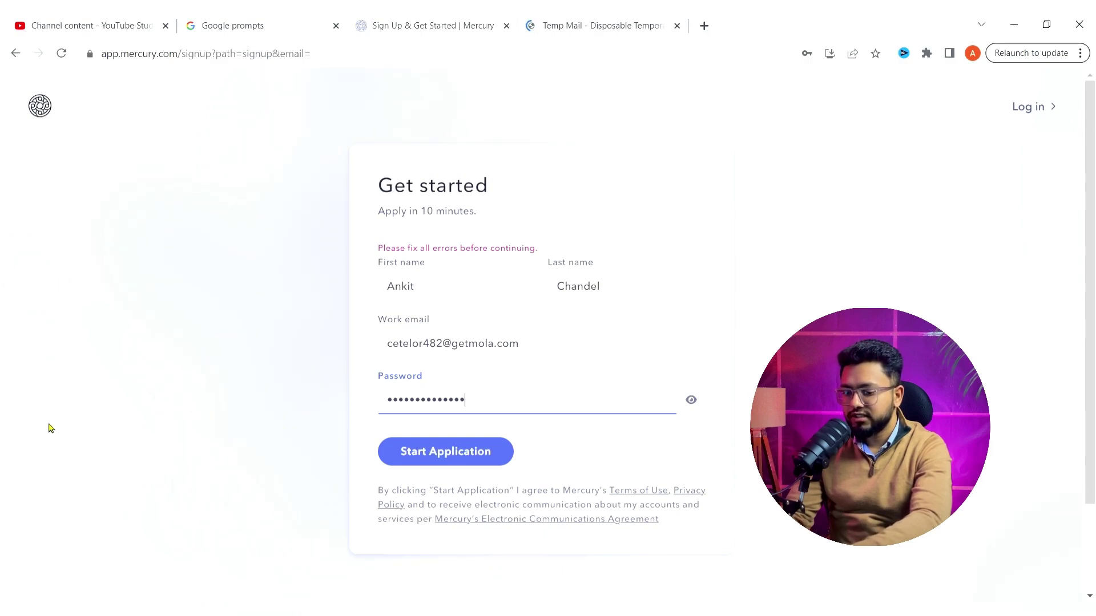
pyautogui.click(445, 456)
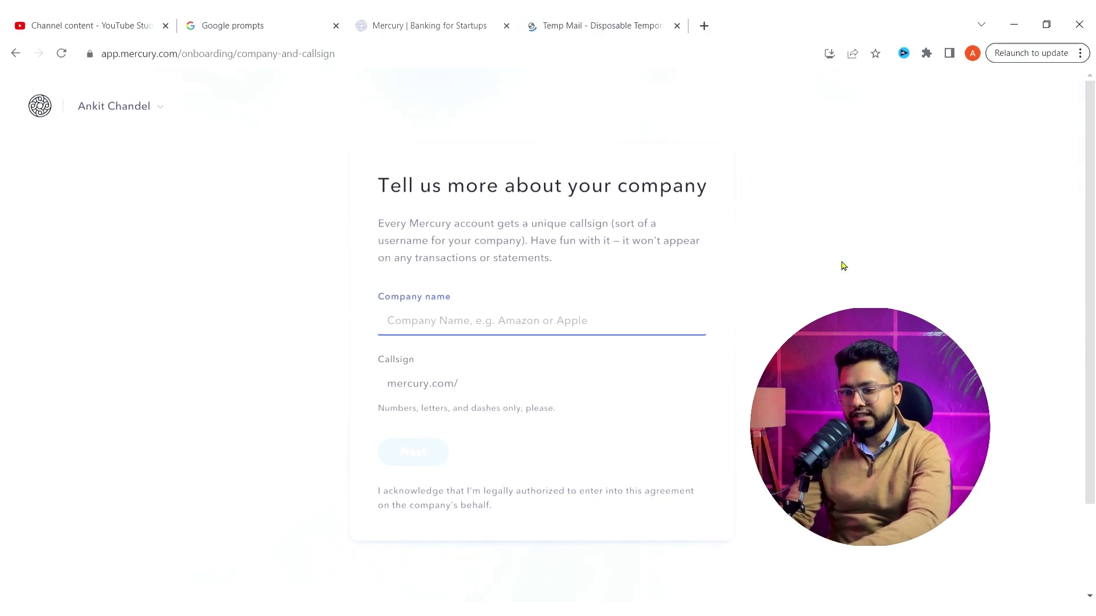
# - Name the company Test LLC, trim the callsign to testllc, and submit
pyautogui.write('Test LLC')
pyautogui.click(561, 399)
pyautogui.press('BackSpace')
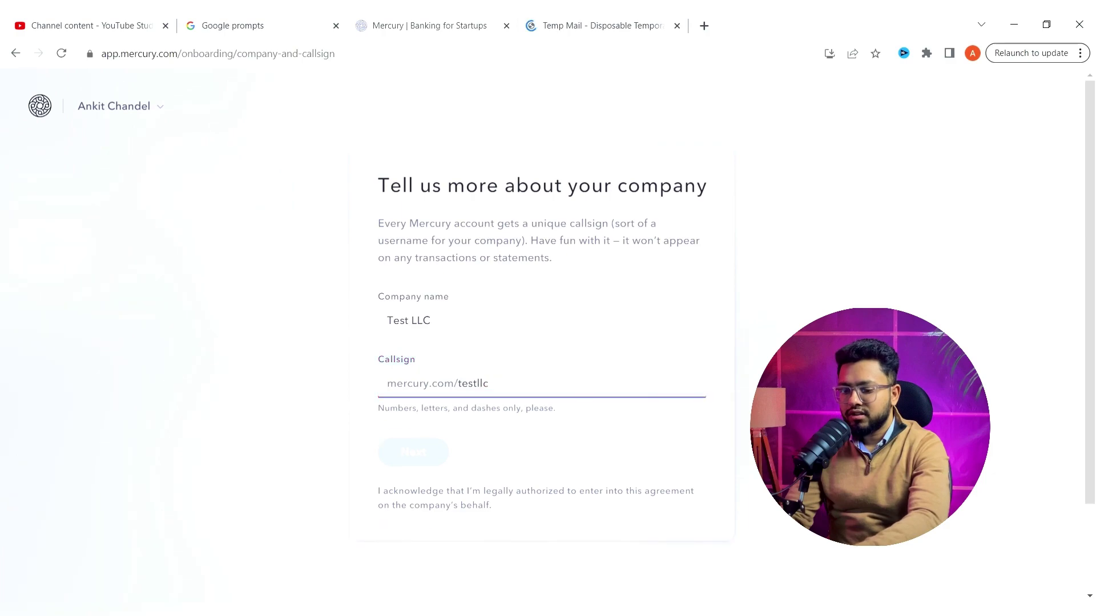
pyautogui.click(698, 439)
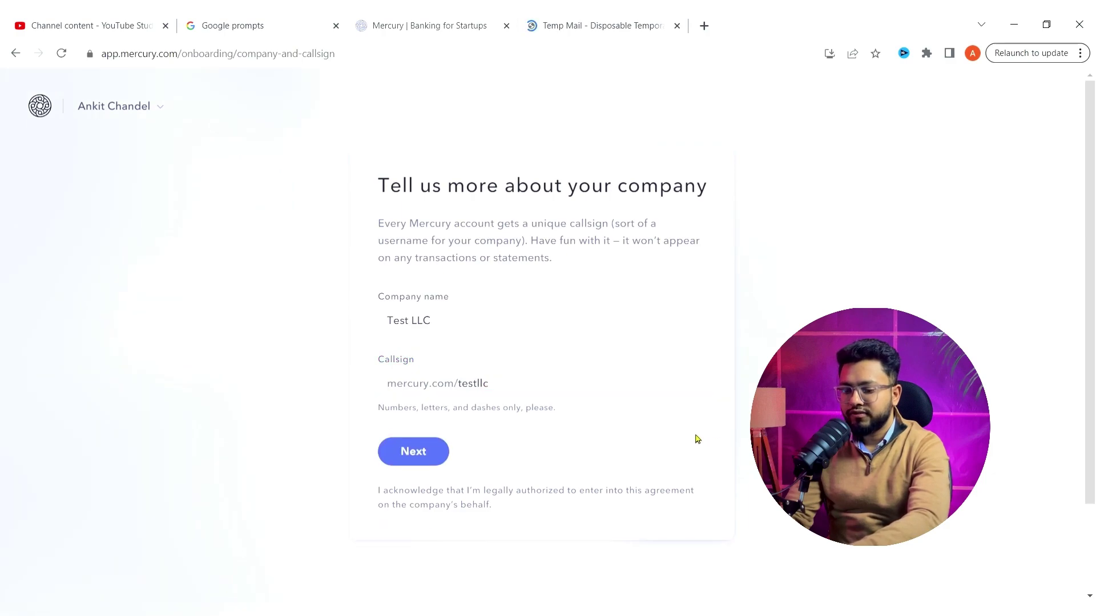
pyautogui.click(435, 456)
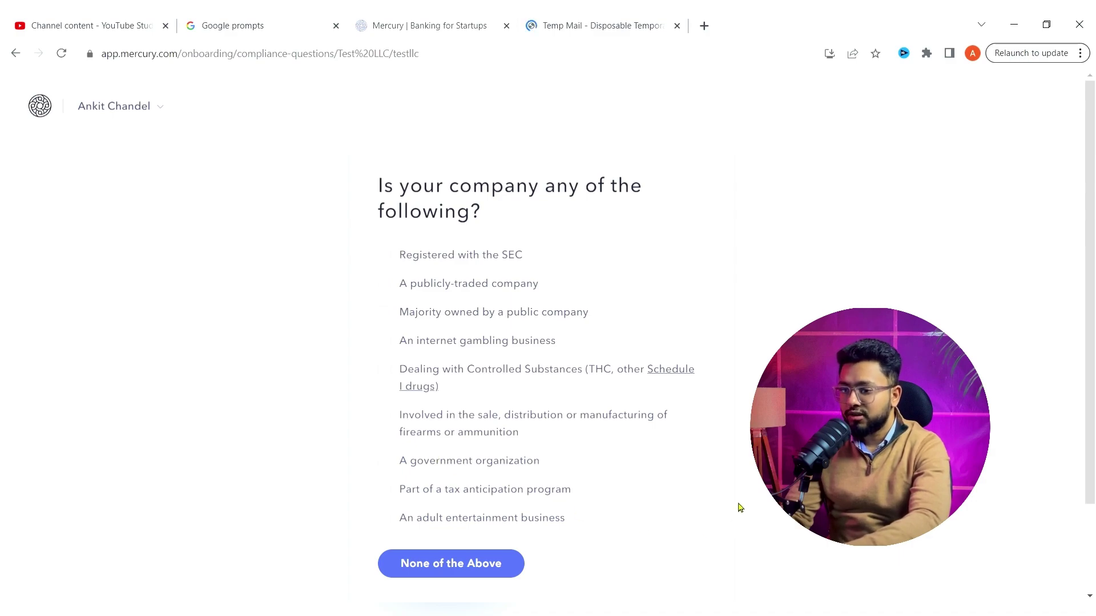
pyautogui.scroll(-2, 741, 508)
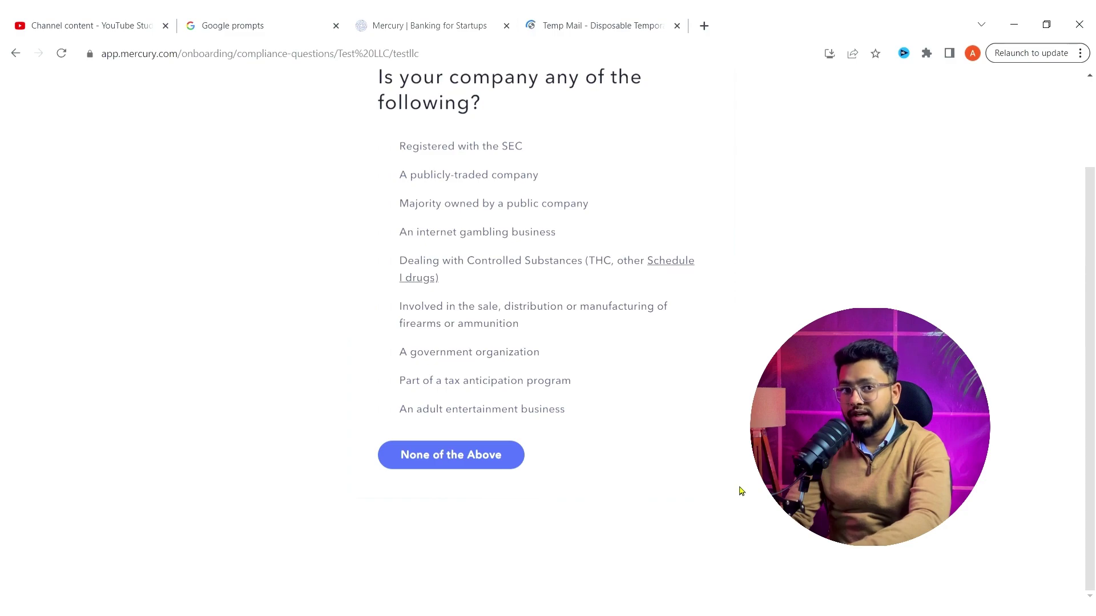
pyautogui.scroll(2, 740, 491)
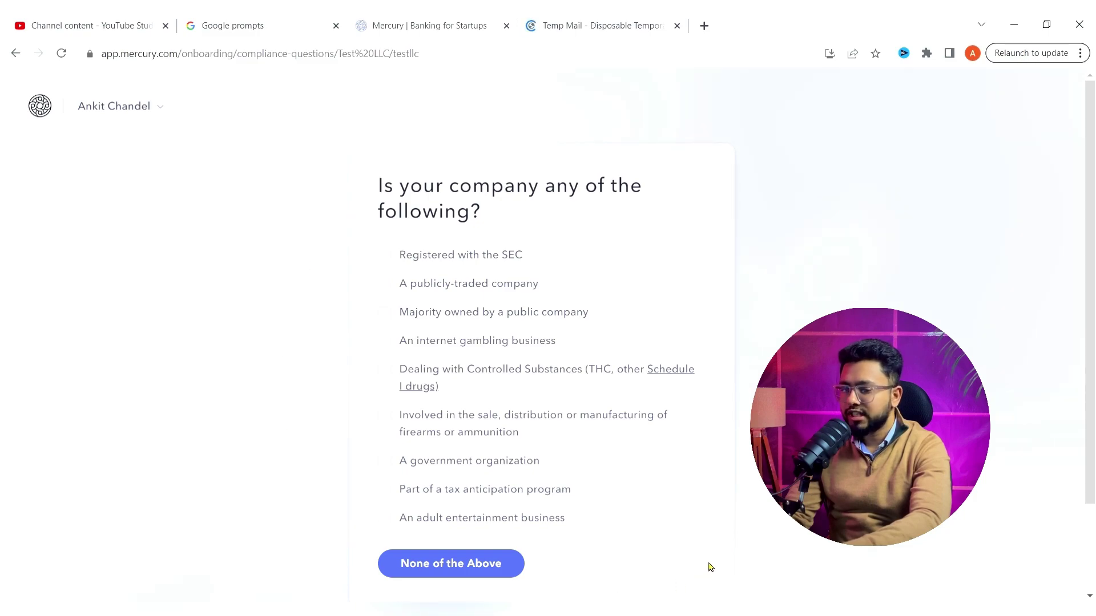
# - Answer None of the Above to the compliance question and acknowledge the PATRIOT Act disclosure
pyautogui.click(490, 570)
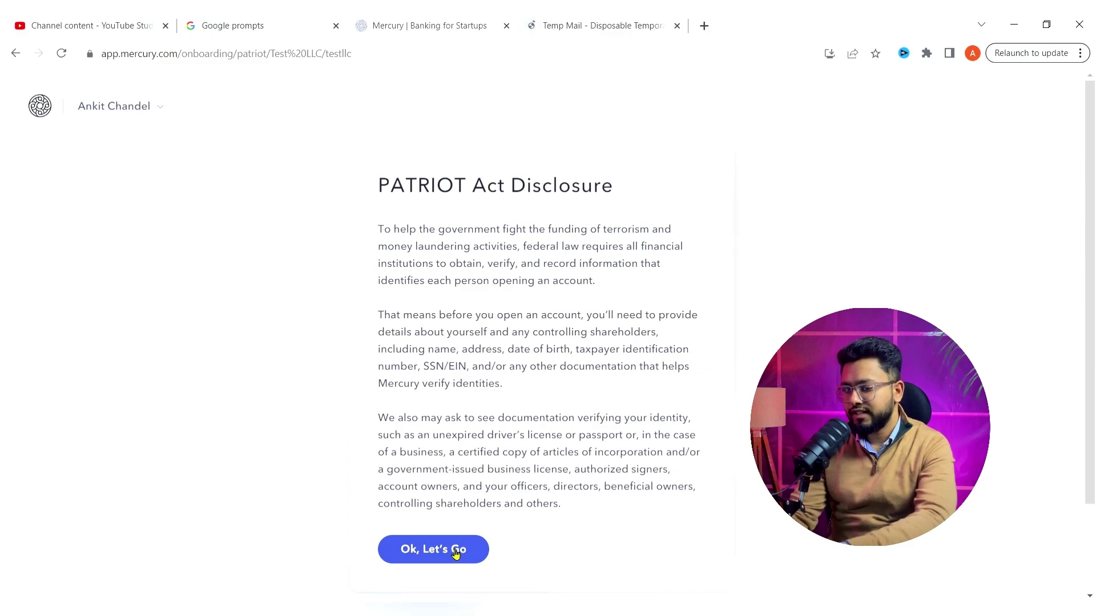
pyautogui.click(454, 553)
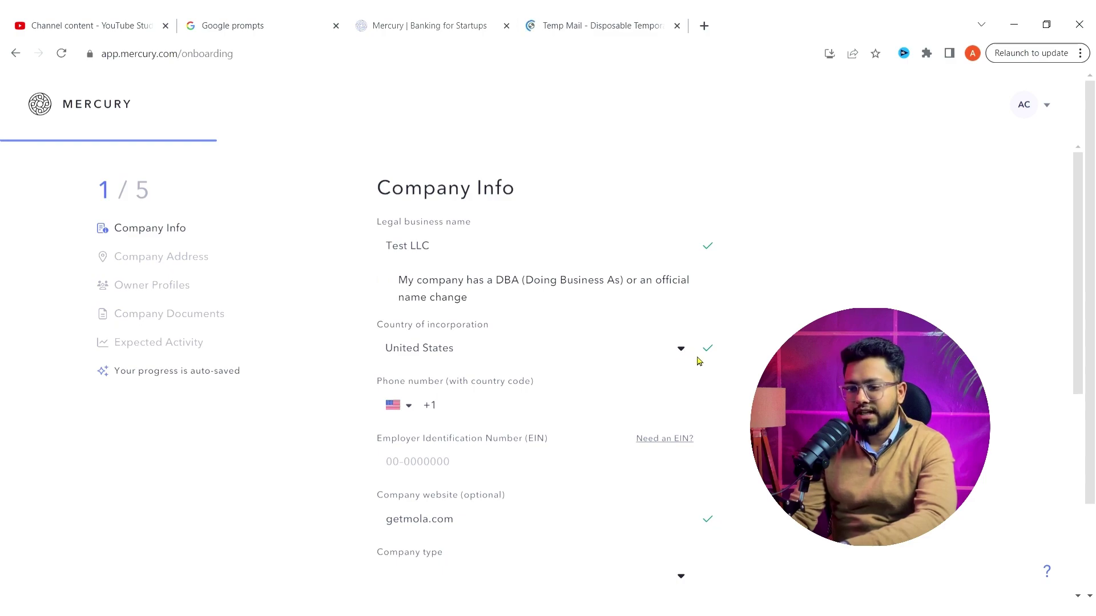
# - Set the phone country to India (+91) and enter the company phone number
pyautogui.click(416, 418)
pyautogui.write('ind')
pyautogui.click(420, 460)
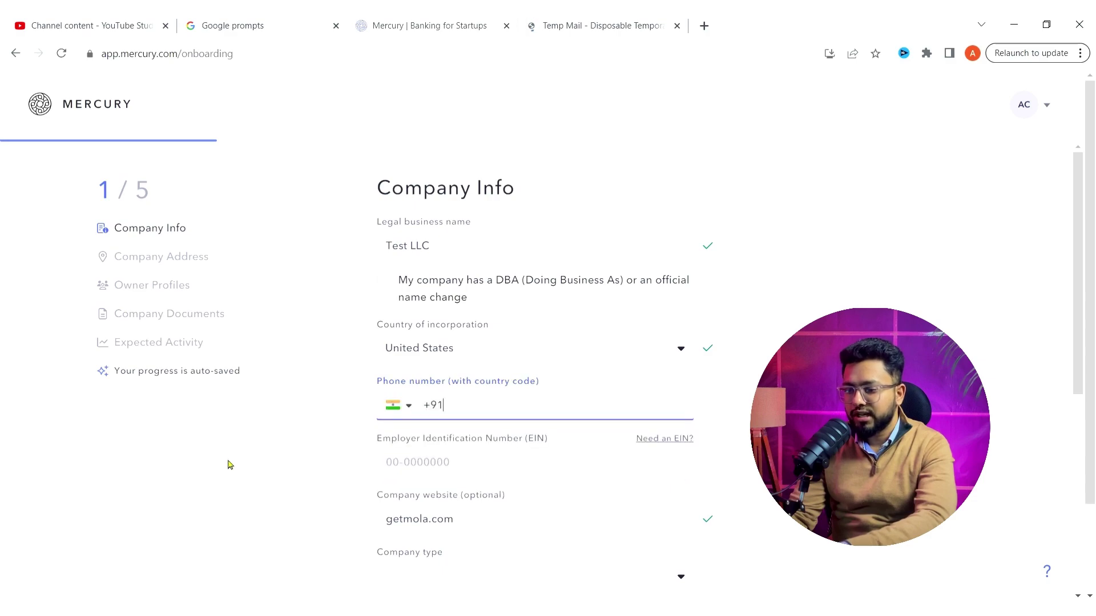
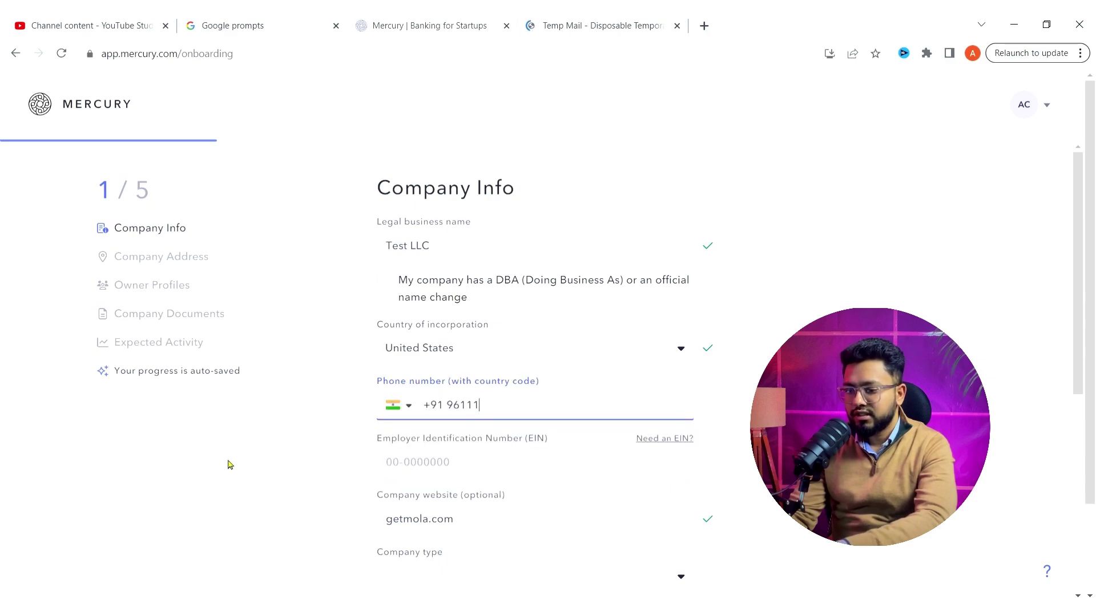
pyautogui.click(229, 464)
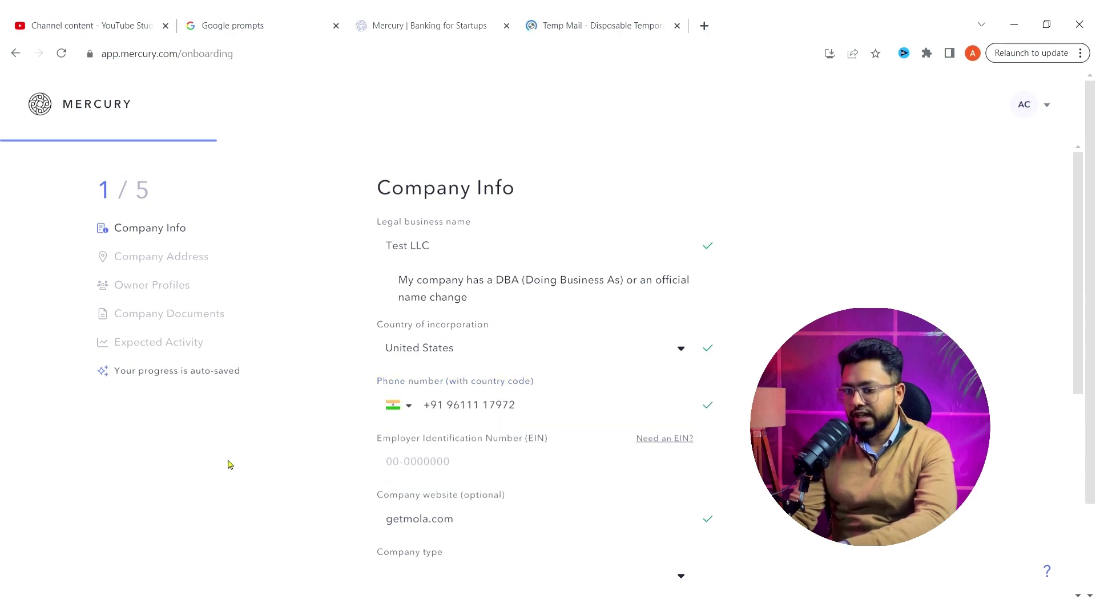
# - Enter the company's EIN, correcting its mistyped last digit
pyautogui.click(441, 460)
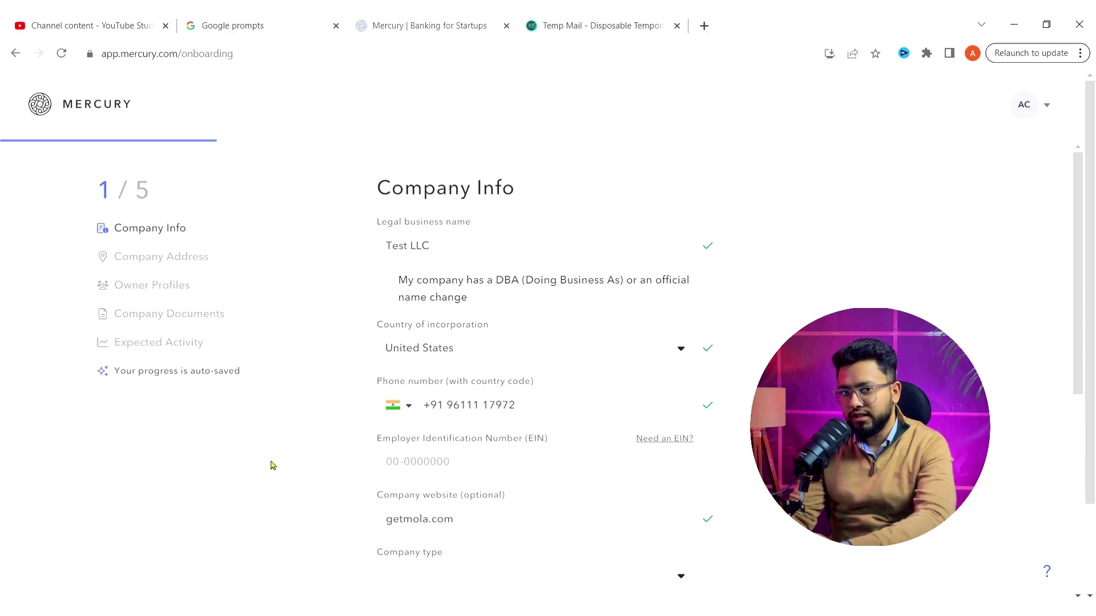
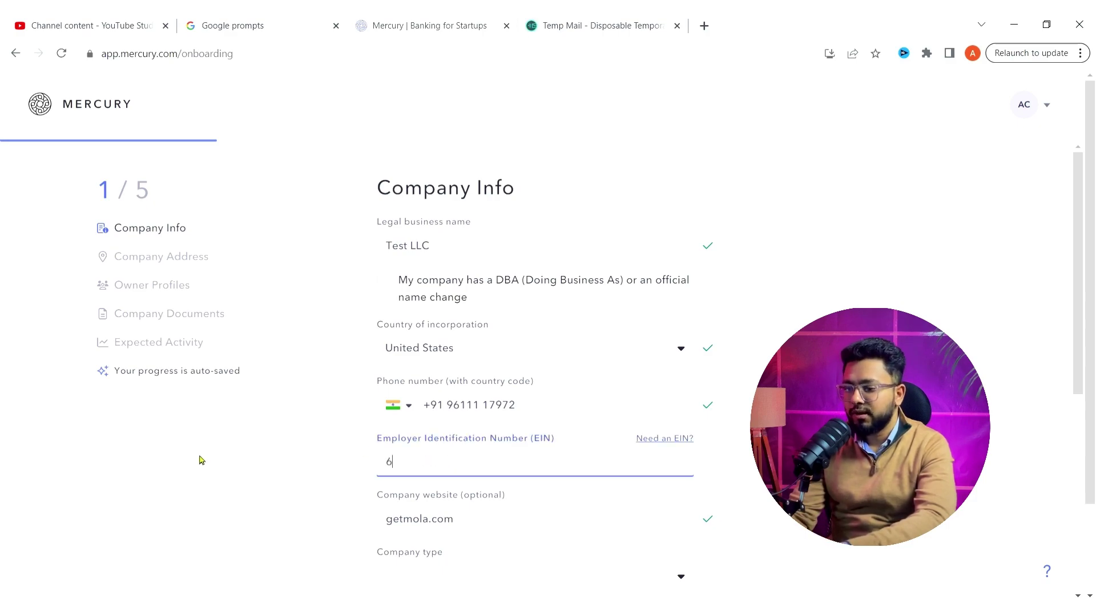
pyautogui.click(325, 496)
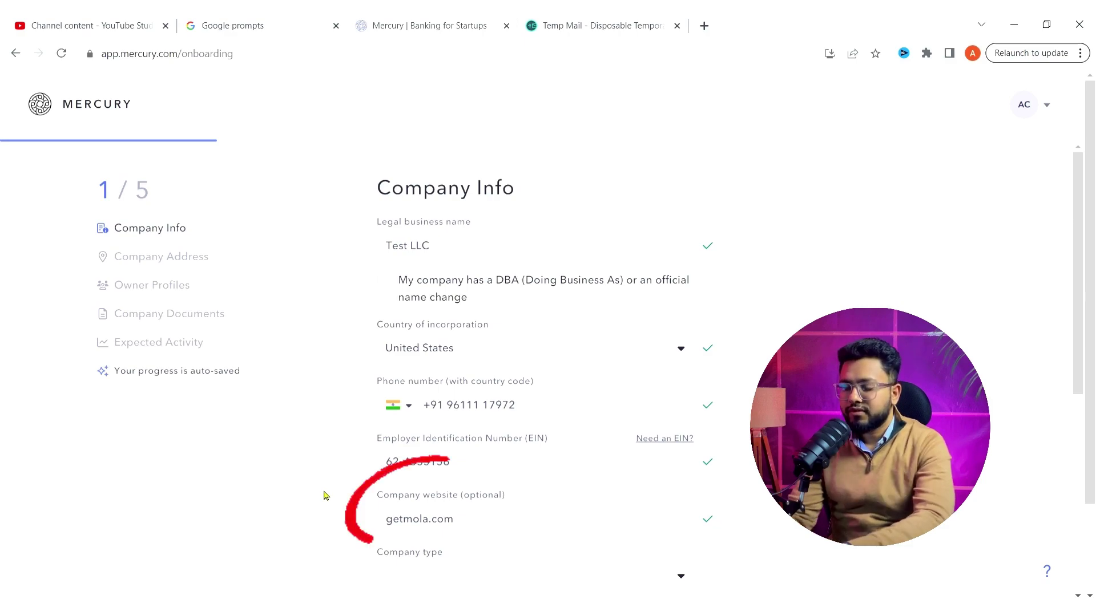
# - Set the company type to Limited Liability Company (LLC)
pyautogui.scroll(-1, 325, 495)
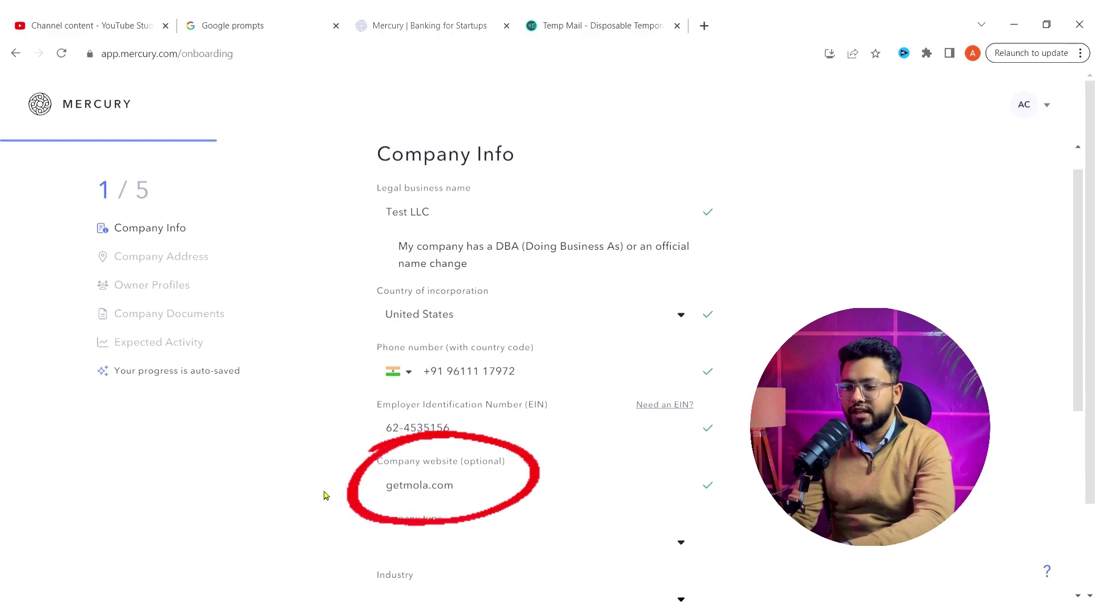
pyautogui.scroll(-1, 325, 496)
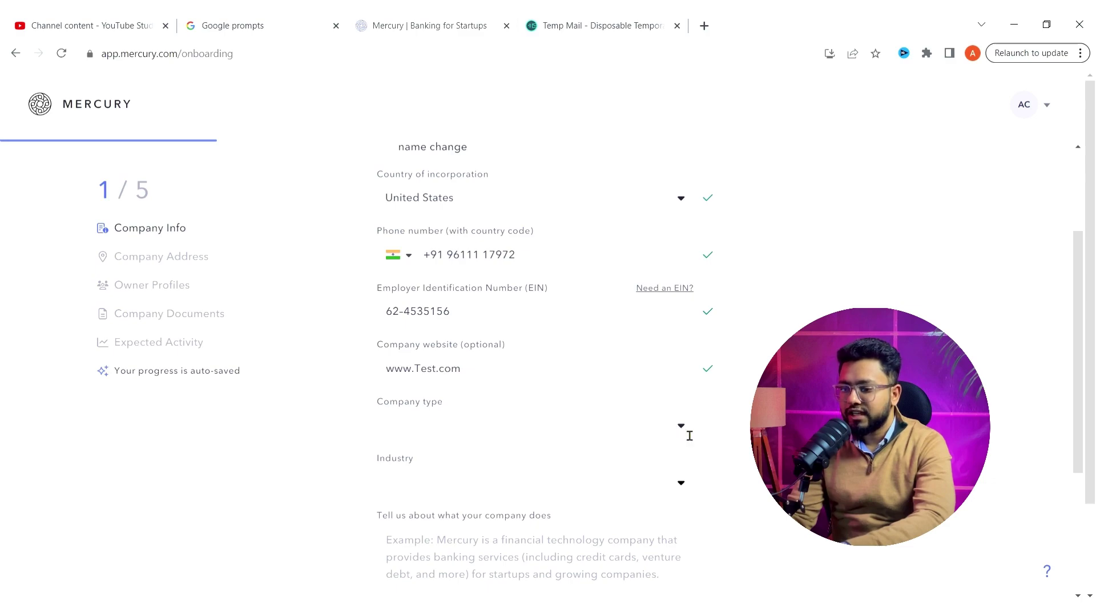
pyautogui.click(690, 437)
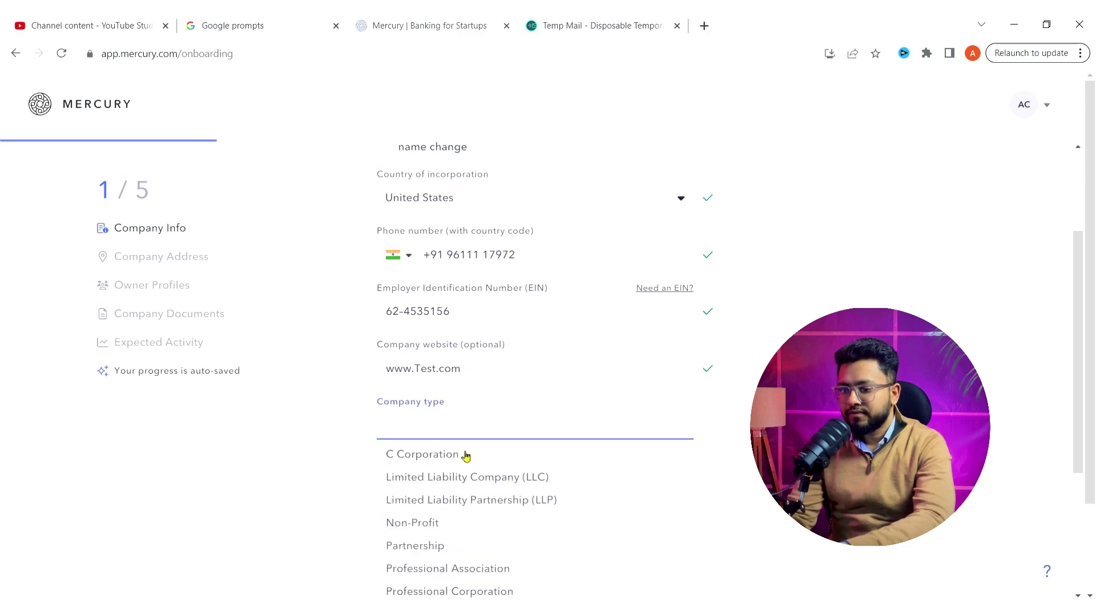
pyautogui.click(488, 478)
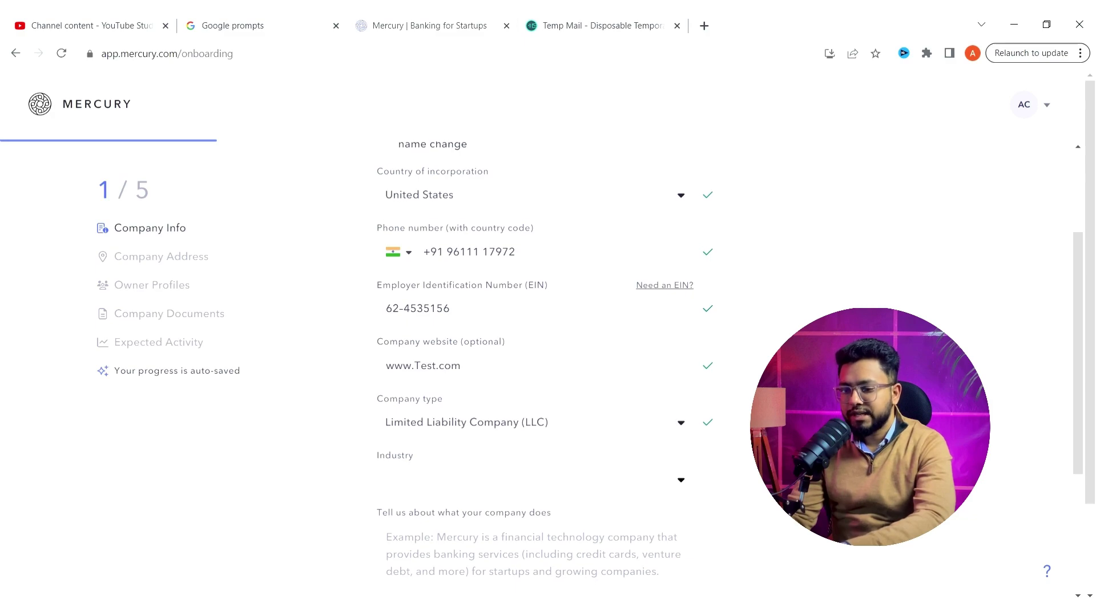
# - Search 'ec' in Industry and select Ecommerce
pyautogui.scroll(-2, 663, 392)
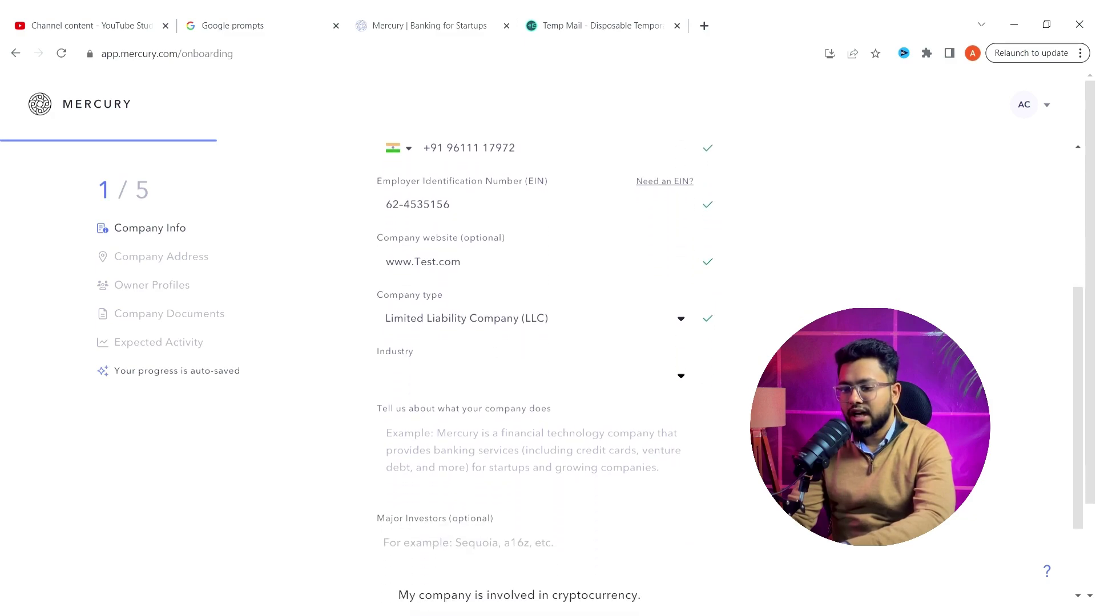
pyautogui.click(684, 369)
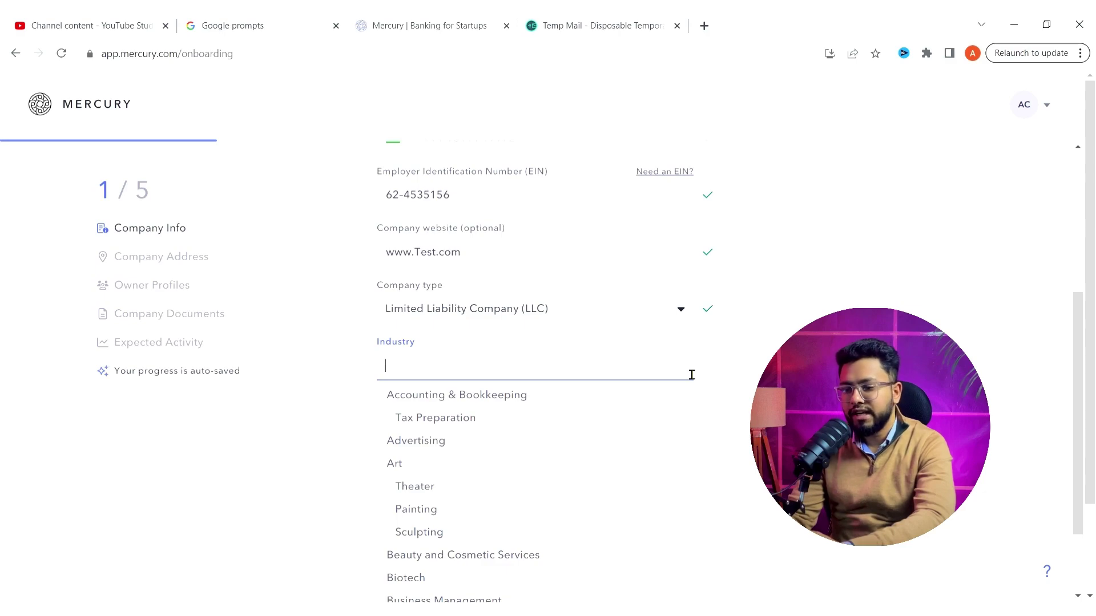
pyautogui.write('ec')
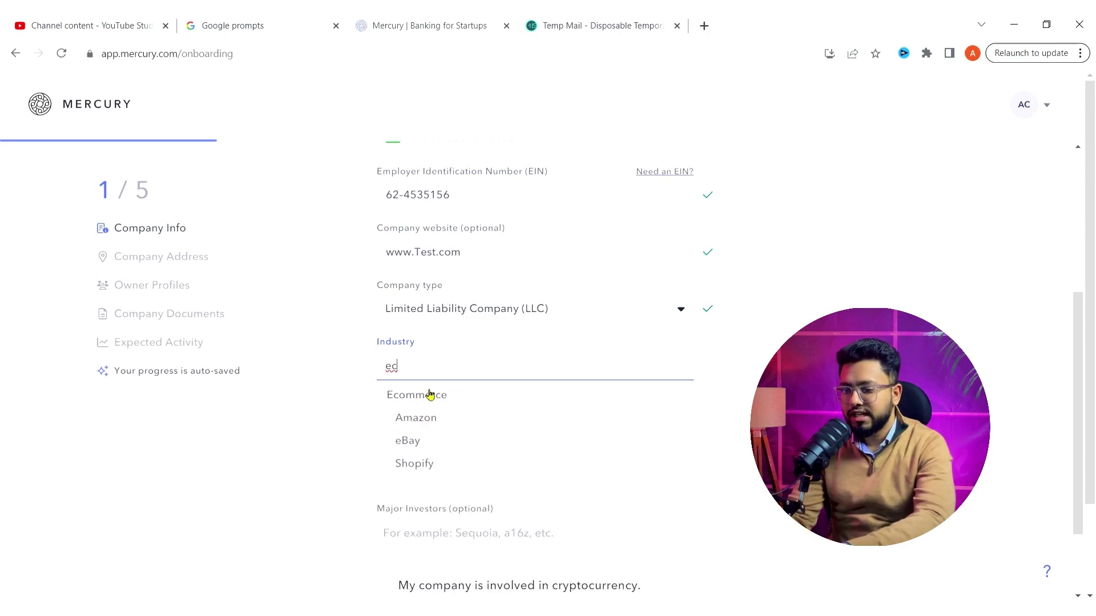
pyautogui.click(424, 400)
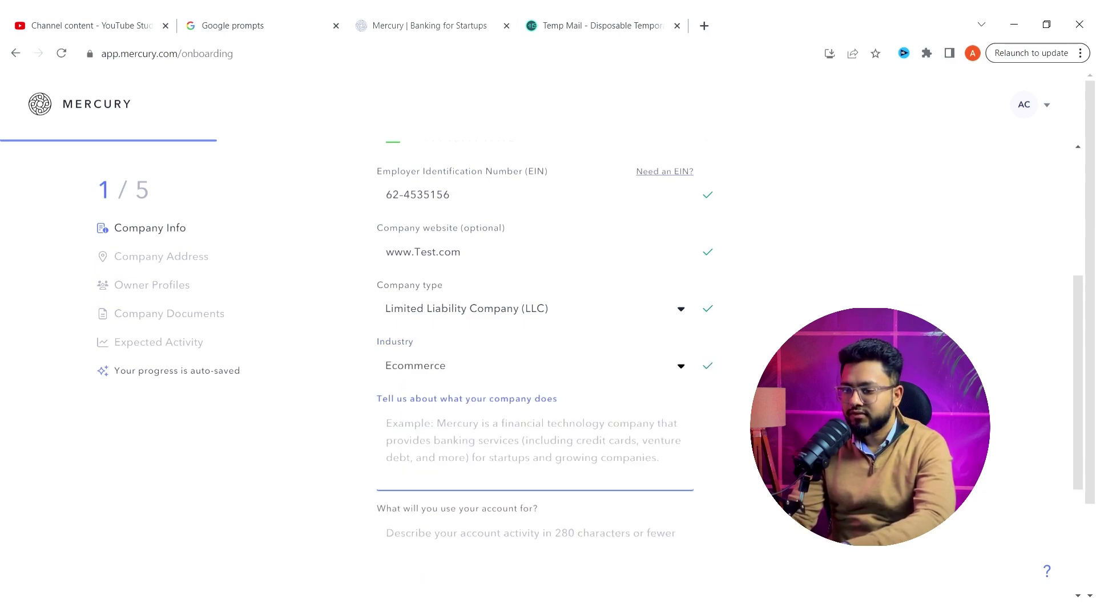
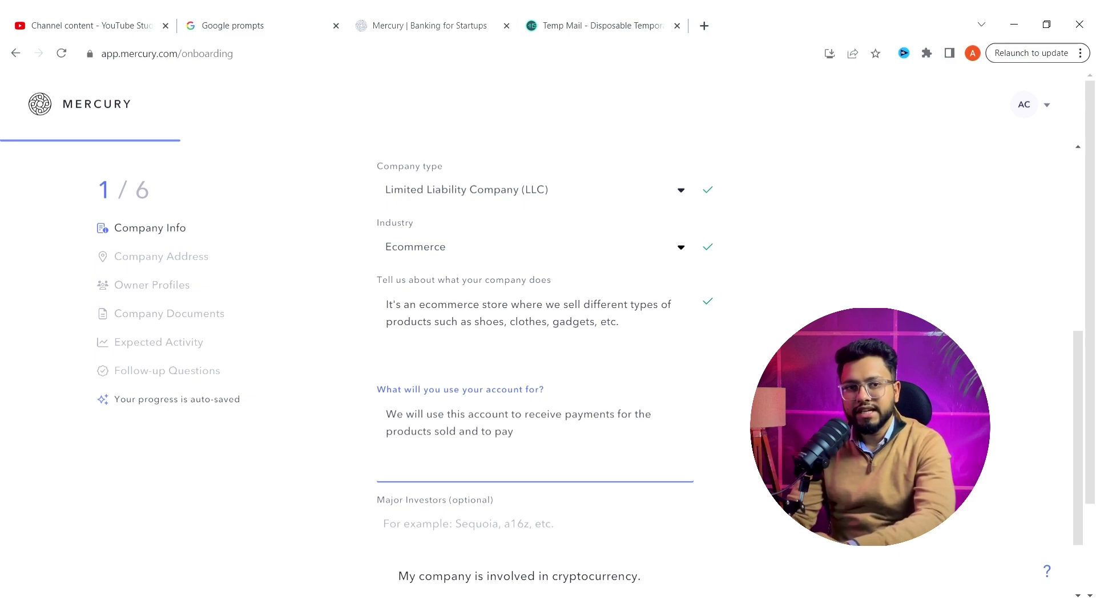
# - Complete the account-use answer with paying suppliers and employees, then submit Company Info
pyautogui.write('y our suppli')
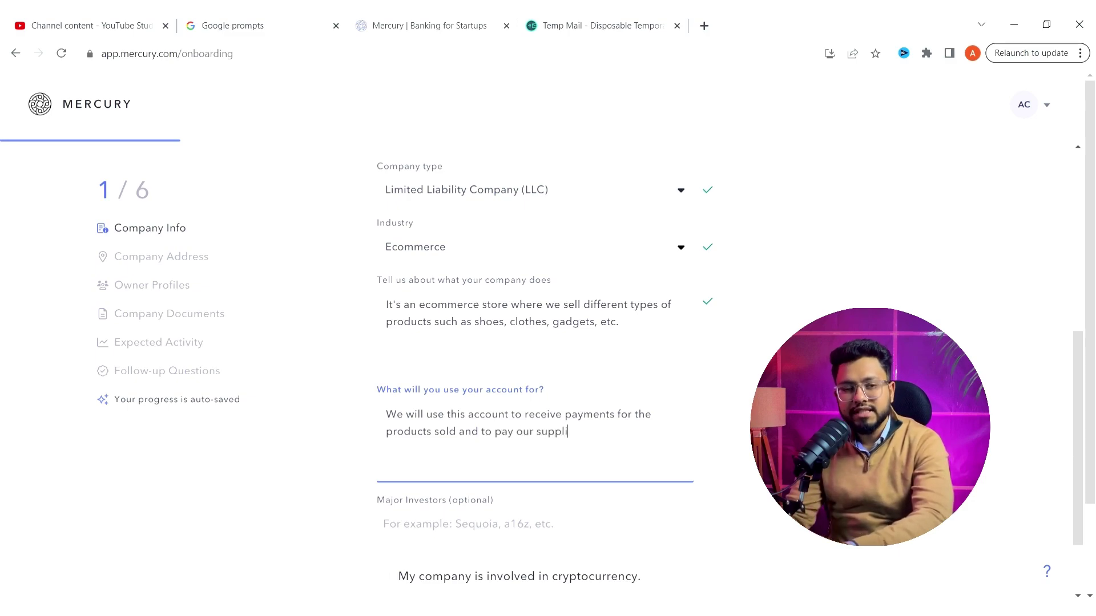
pyautogui.write('ers and employ')
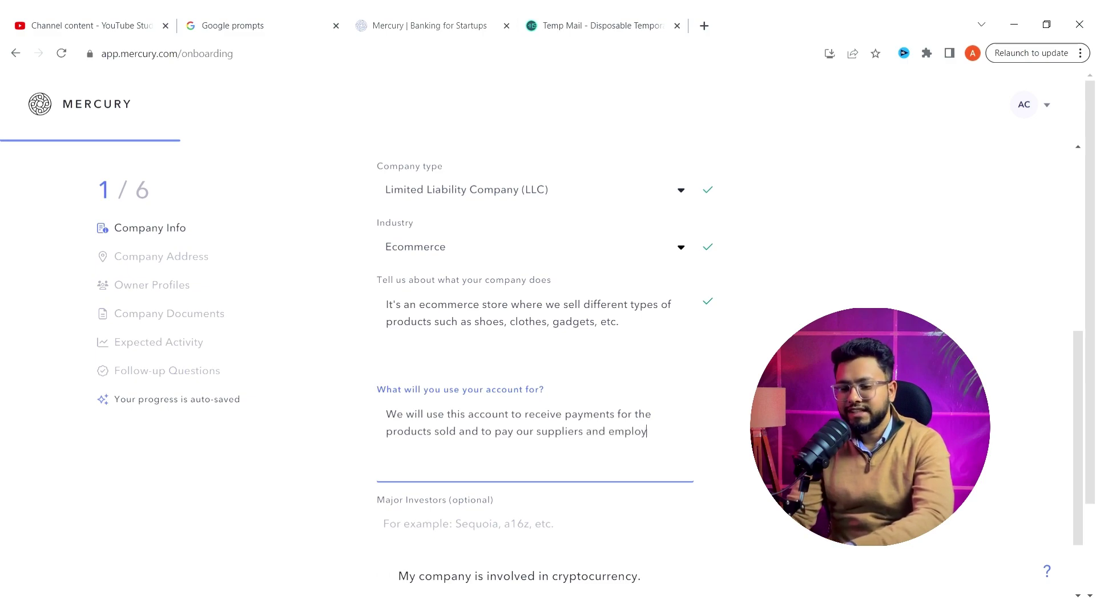
pyautogui.write('ees.')
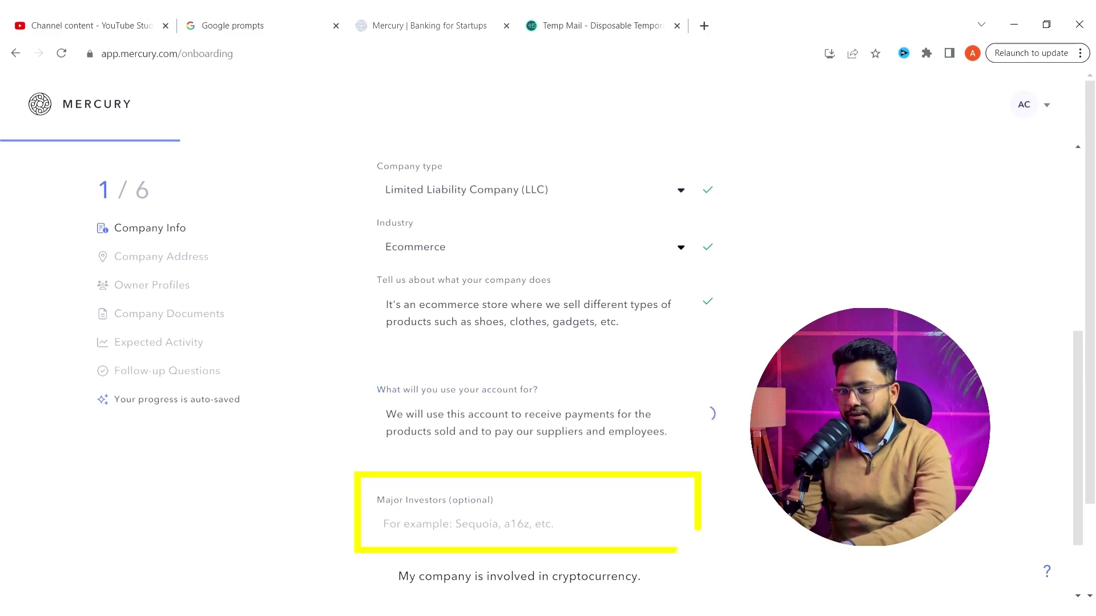
pyautogui.scroll(-1, 716, 378)
pyautogui.scroll(-1, 724, 453)
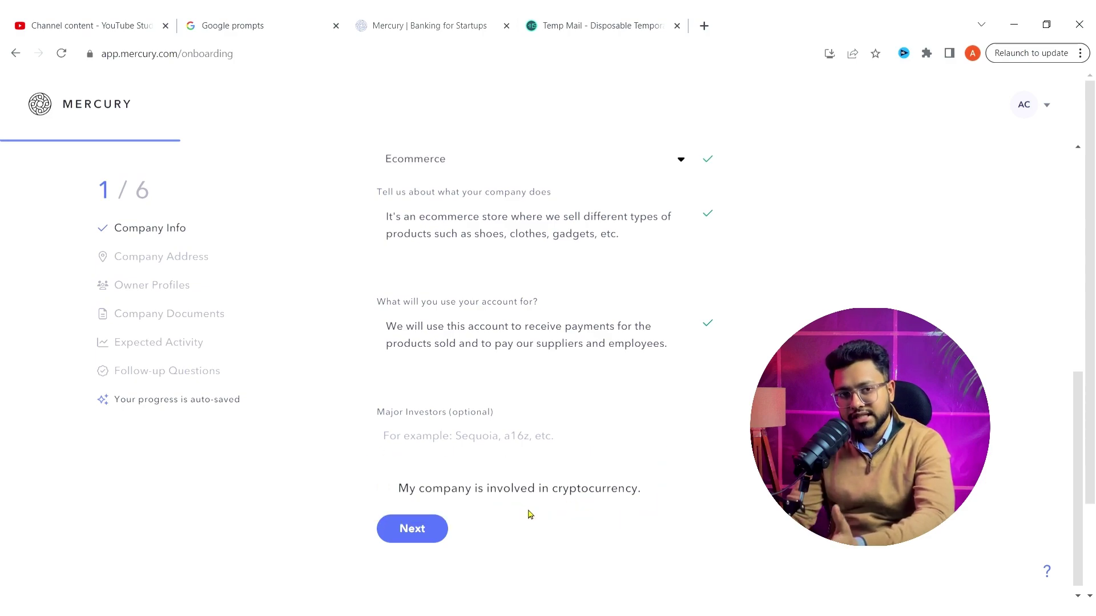
pyautogui.click(429, 532)
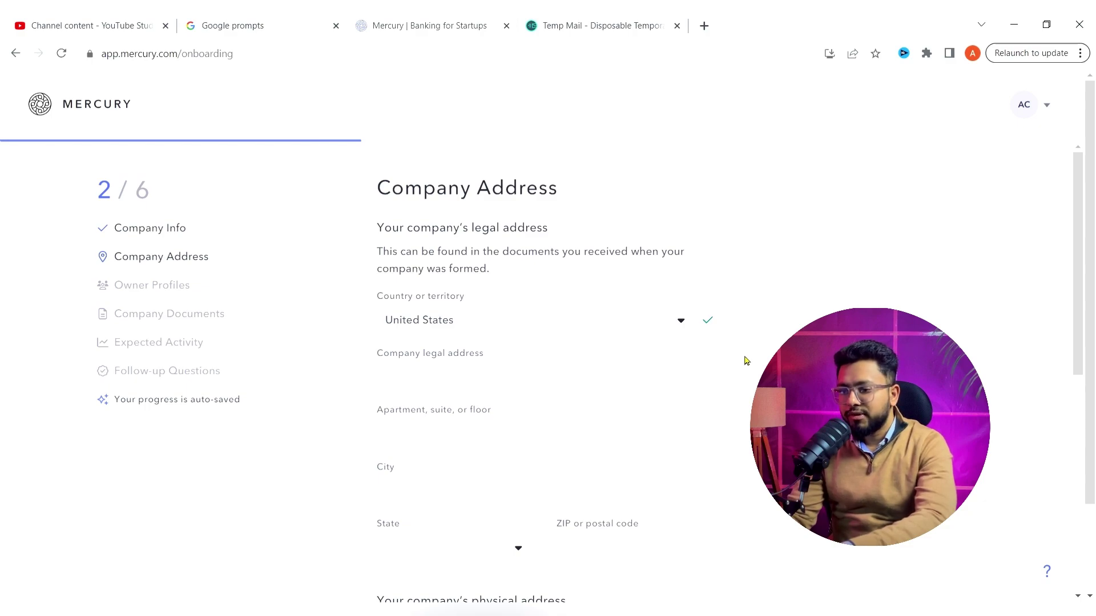
pyautogui.click(652, 391)
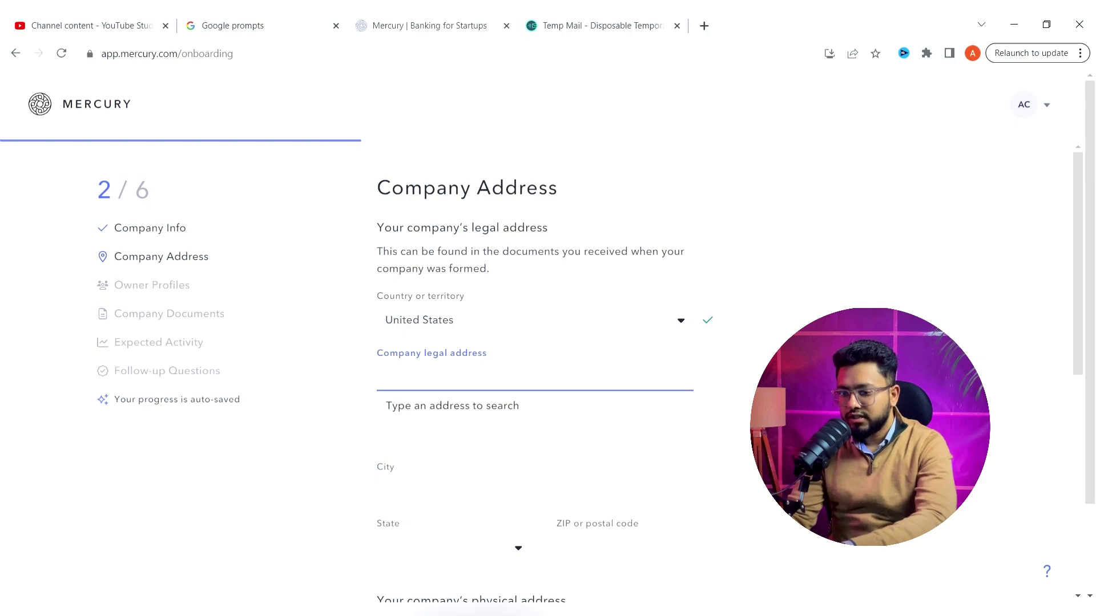
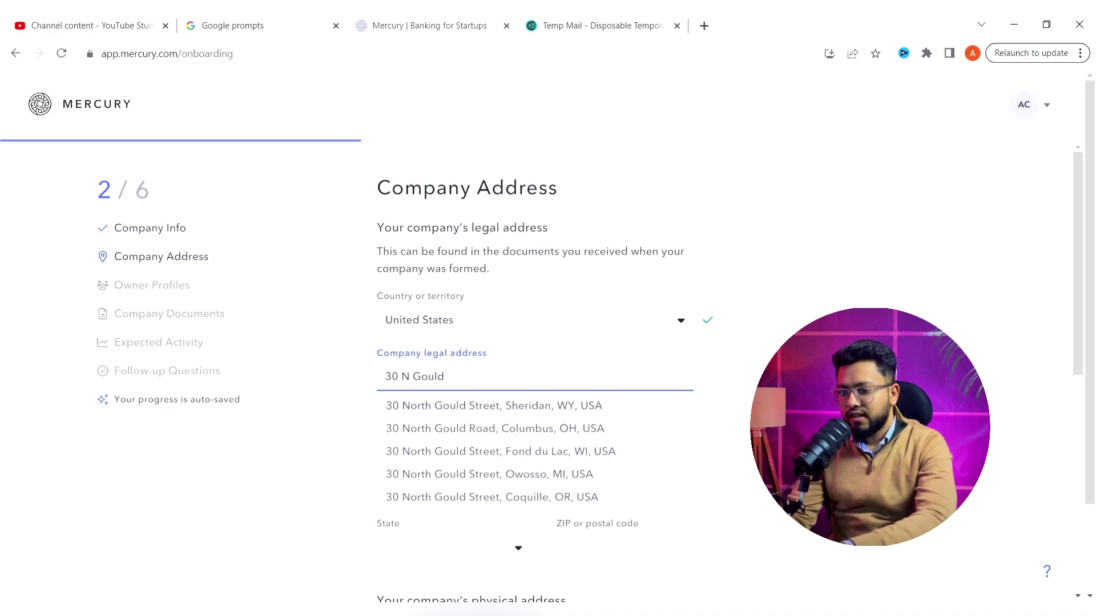
pyautogui.click(564, 408)
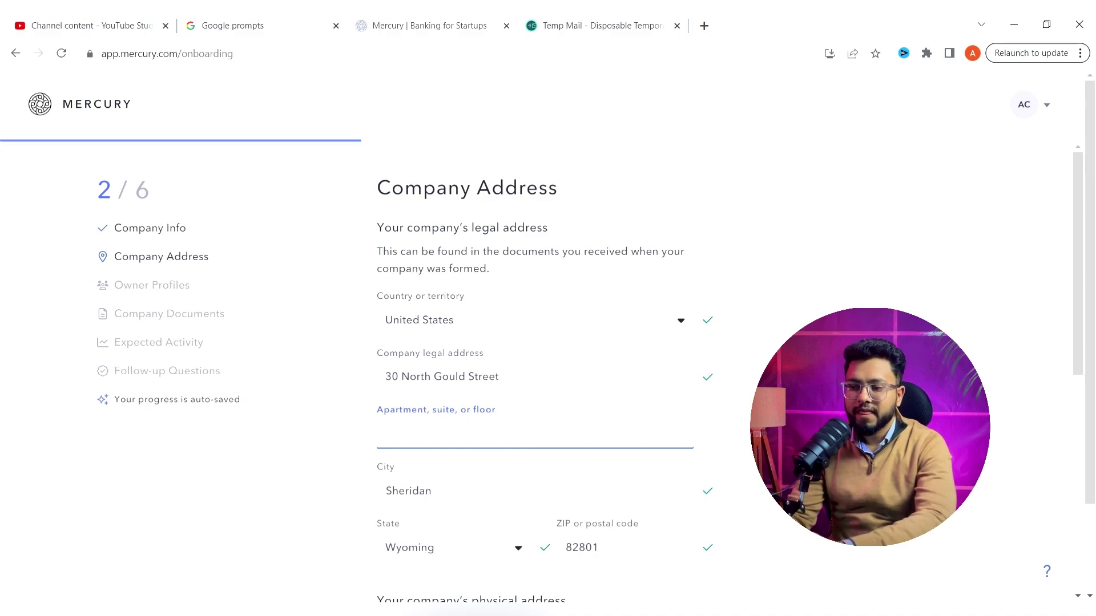
pyautogui.scroll(-1, 548, 377)
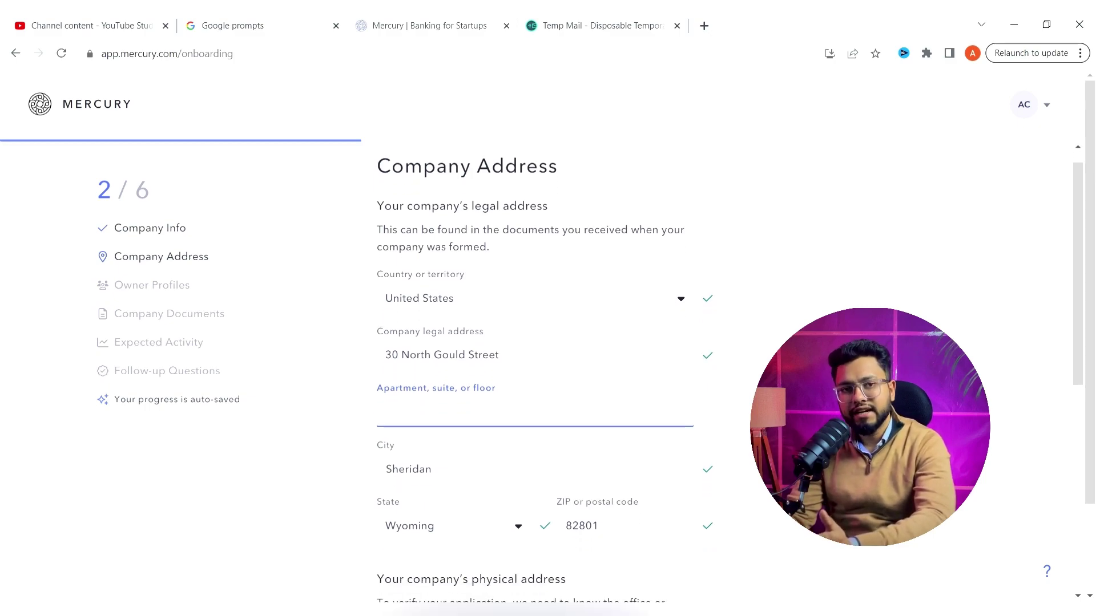
pyautogui.scroll(-2, 548, 365)
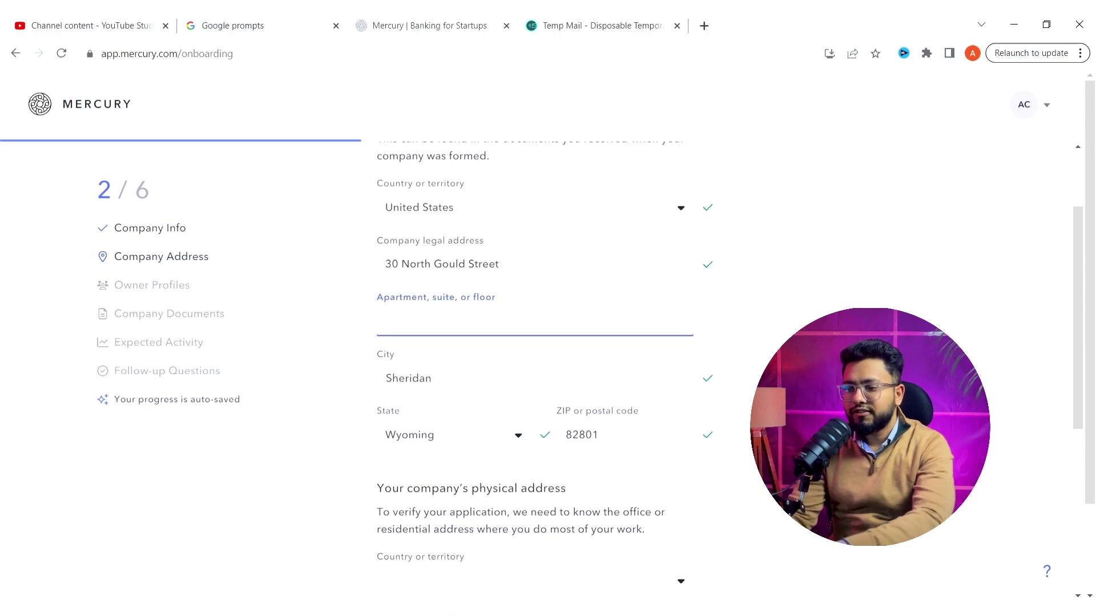
pyautogui.scroll(-1, 548, 366)
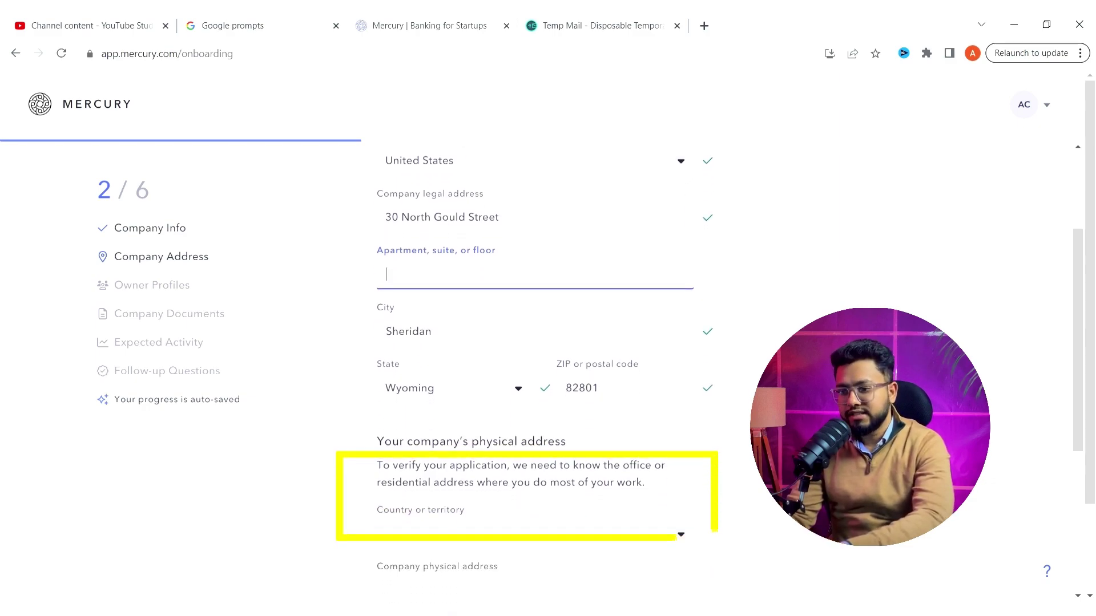
pyautogui.scroll(-1, 548, 365)
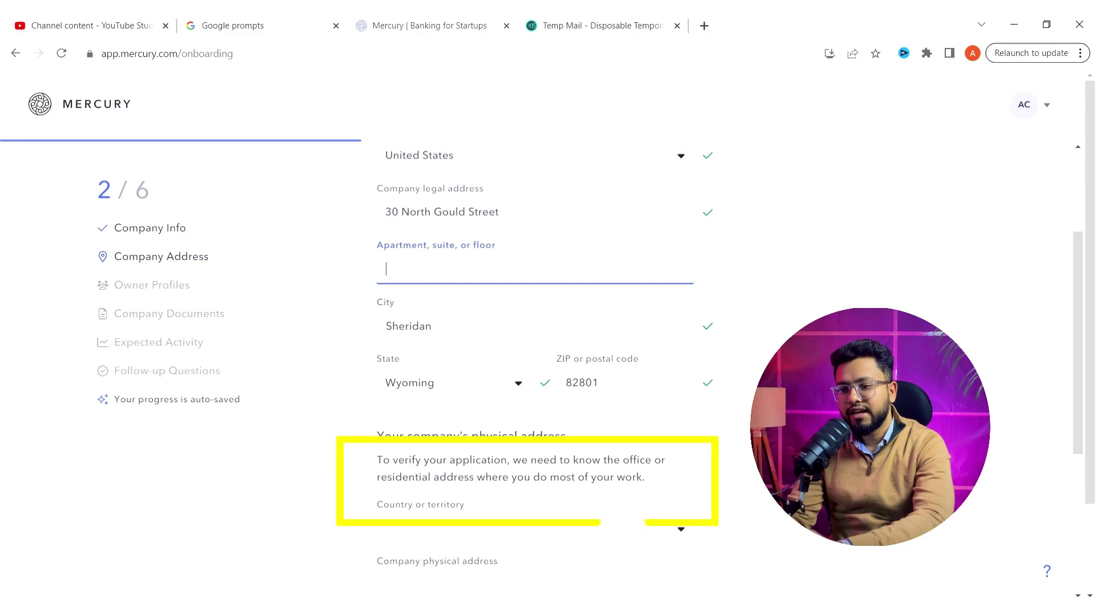
pyautogui.scroll(-1, 547, 365)
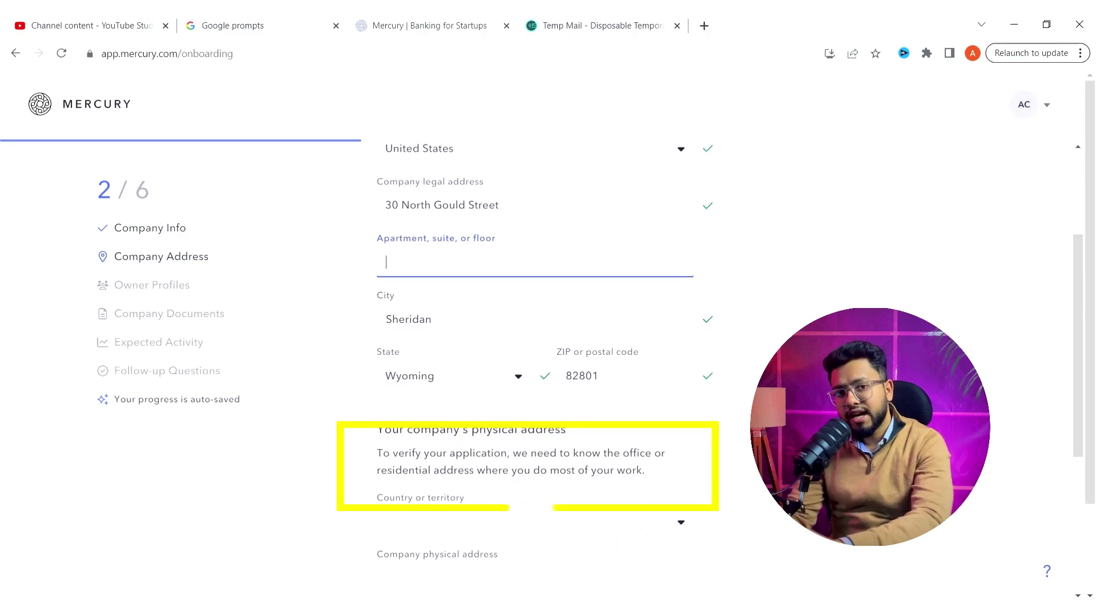
pyautogui.scroll(-1, 548, 365)
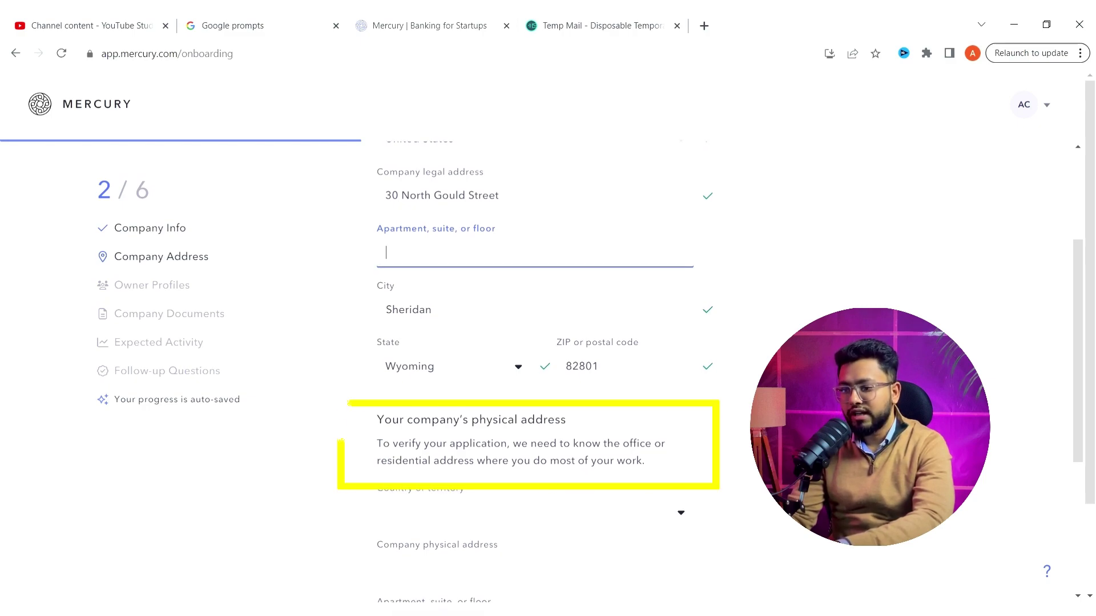
pyautogui.scroll(-1, 548, 365)
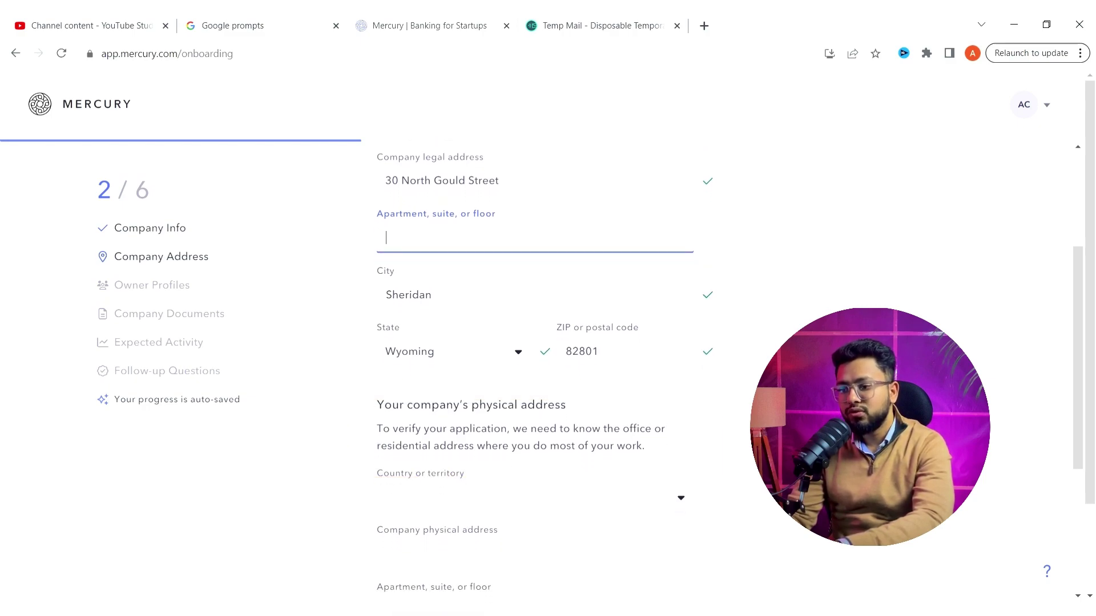
pyautogui.scroll(-1, 548, 365)
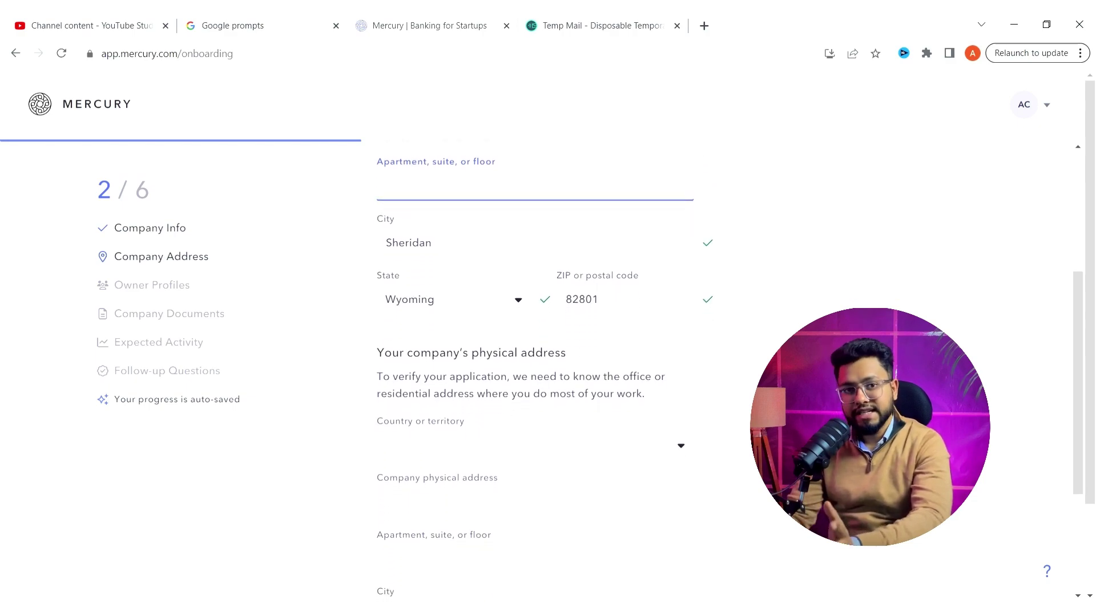
pyautogui.scroll(-1, 548, 365)
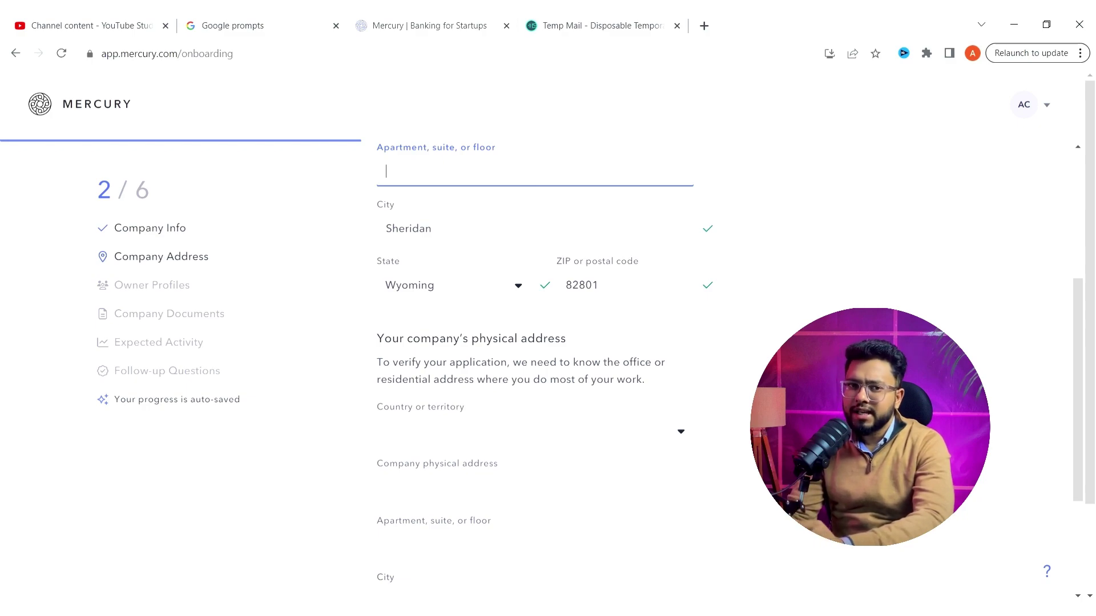
pyautogui.scroll(-1, 548, 365)
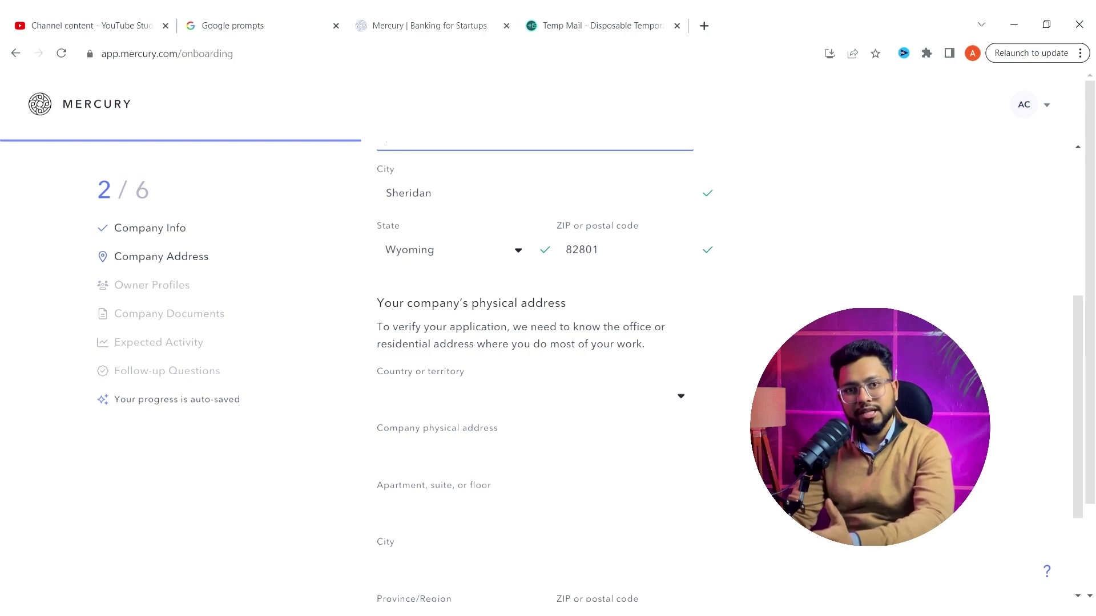
pyautogui.click(682, 399)
pyautogui.write('indi')
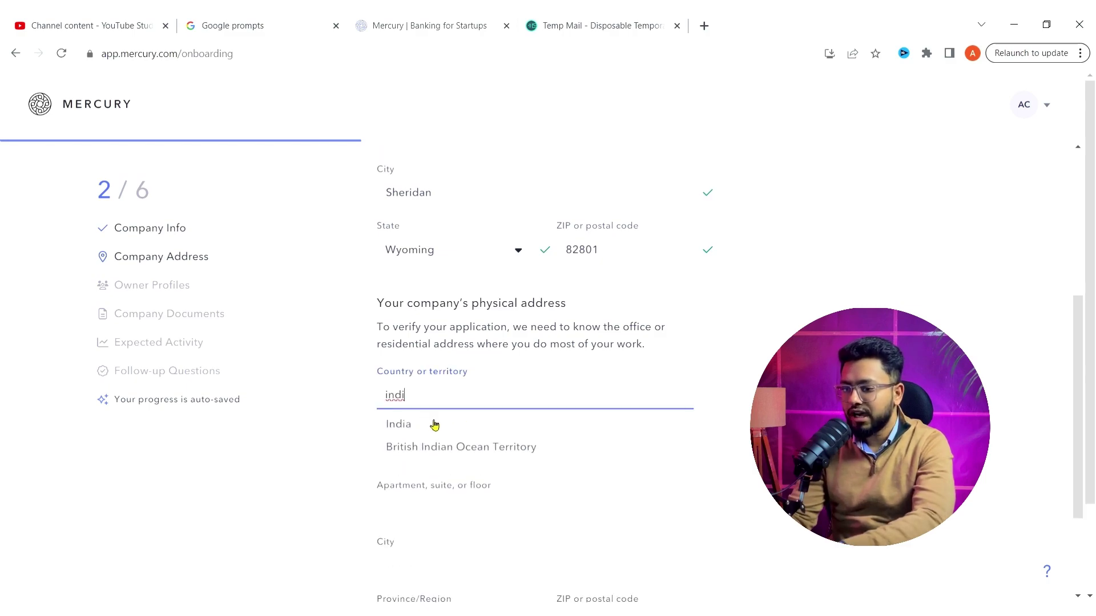
pyautogui.click(434, 426)
pyautogui.scroll(-2, 571, 371)
pyautogui.click(581, 354)
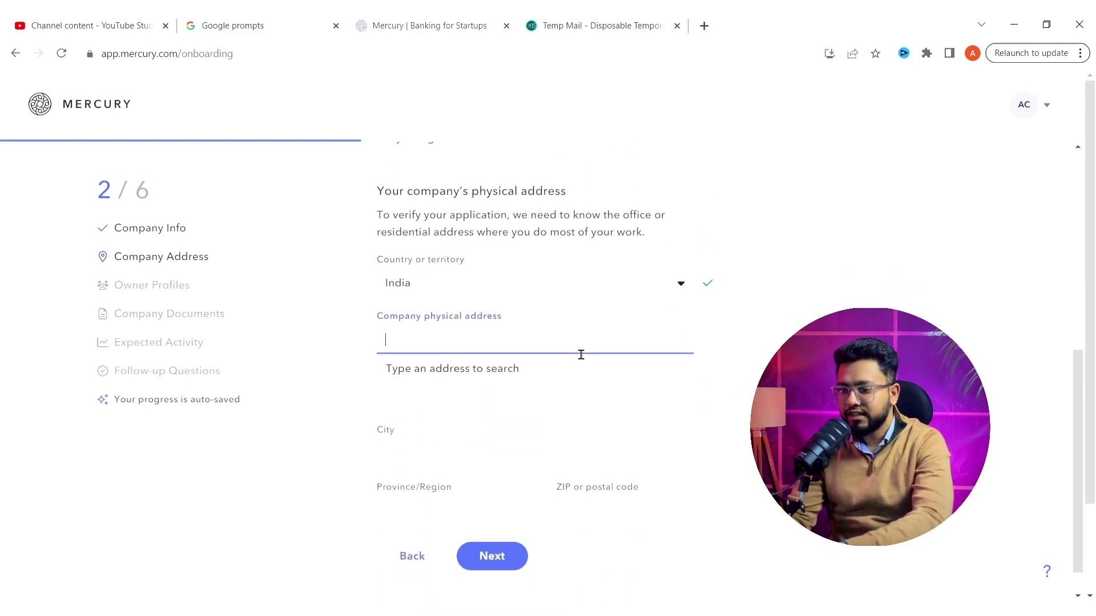
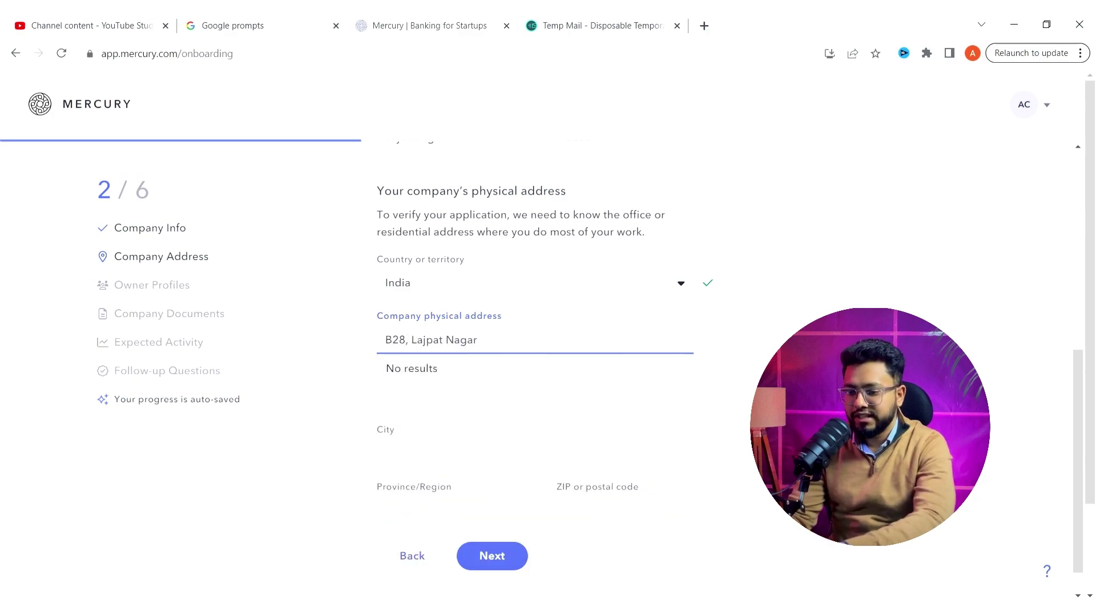
# - Enter city Delhi, region Delhi and ZIP 230154, then continue to Owner Profiles
pyautogui.scroll(-1, 484, 432)
pyautogui.click(484, 432)
pyautogui.write('Delho')
pyautogui.press('BackSpace')
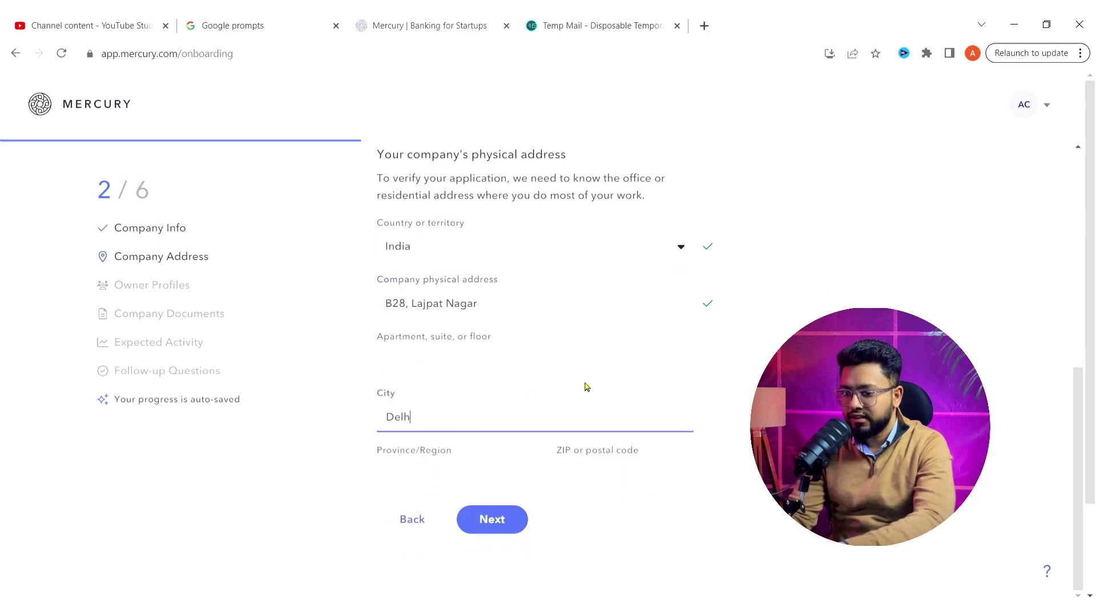
pyautogui.click(472, 479)
pyautogui.write('Delhi')
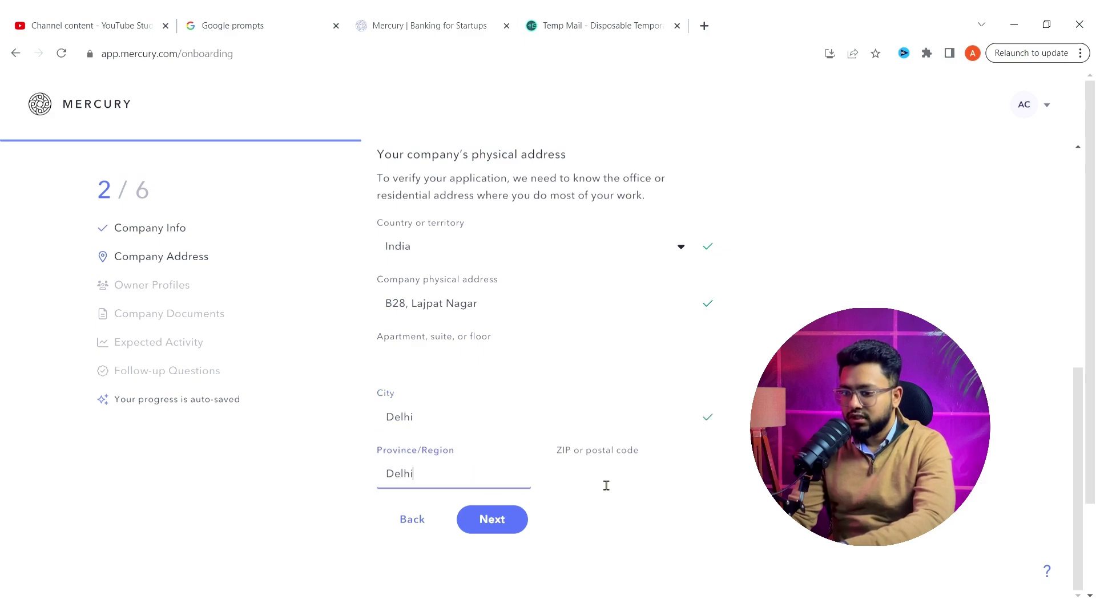
pyautogui.click(605, 485)
pyautogui.write('230154')
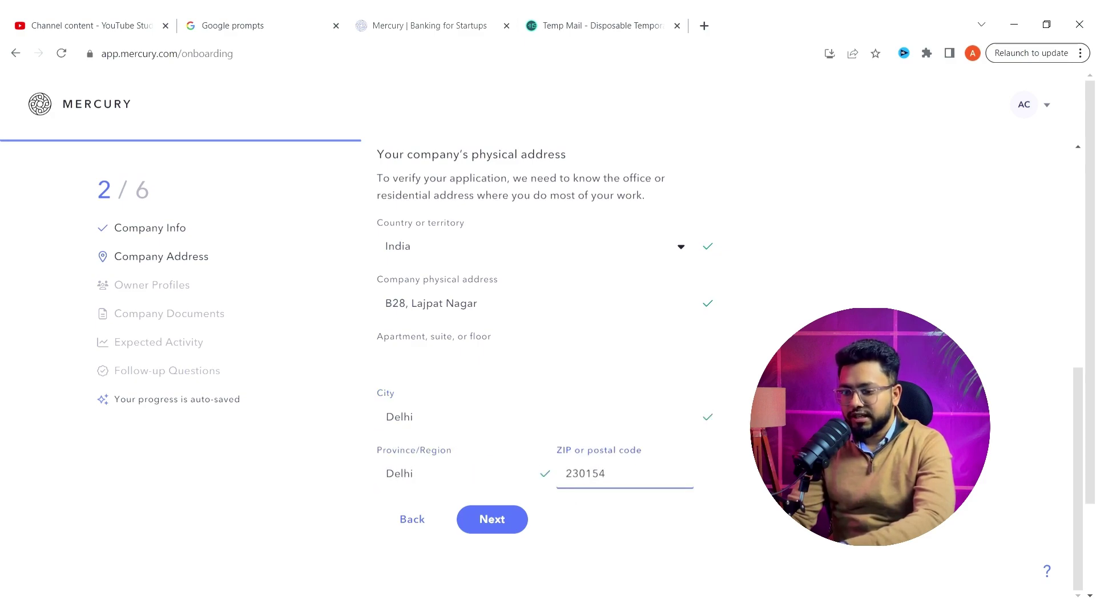
pyautogui.press('Tab')
pyautogui.scroll(-1, 550, 442)
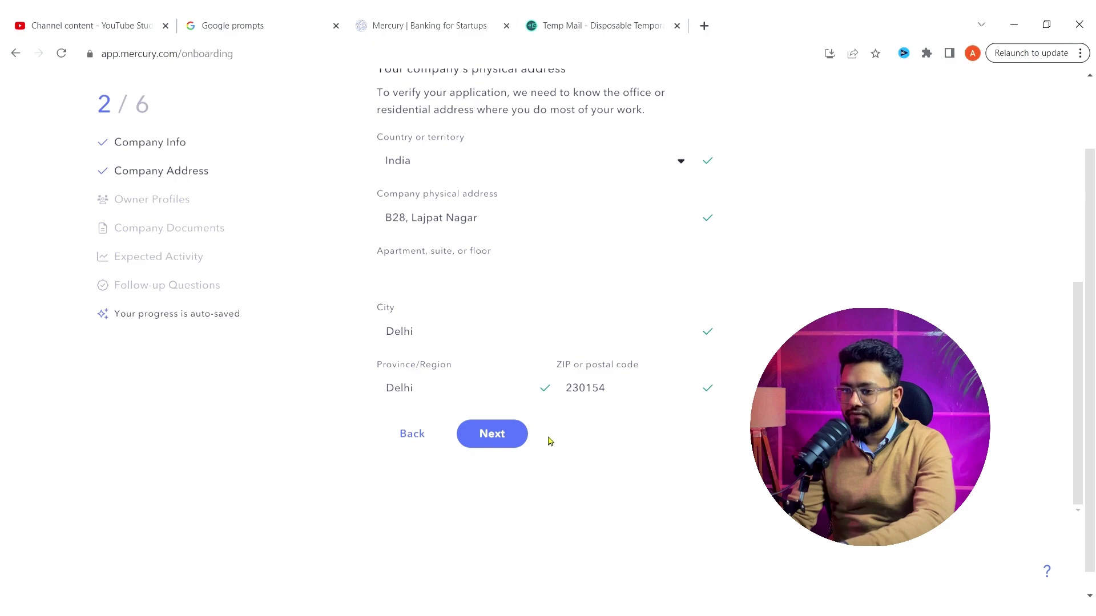
pyautogui.click(511, 440)
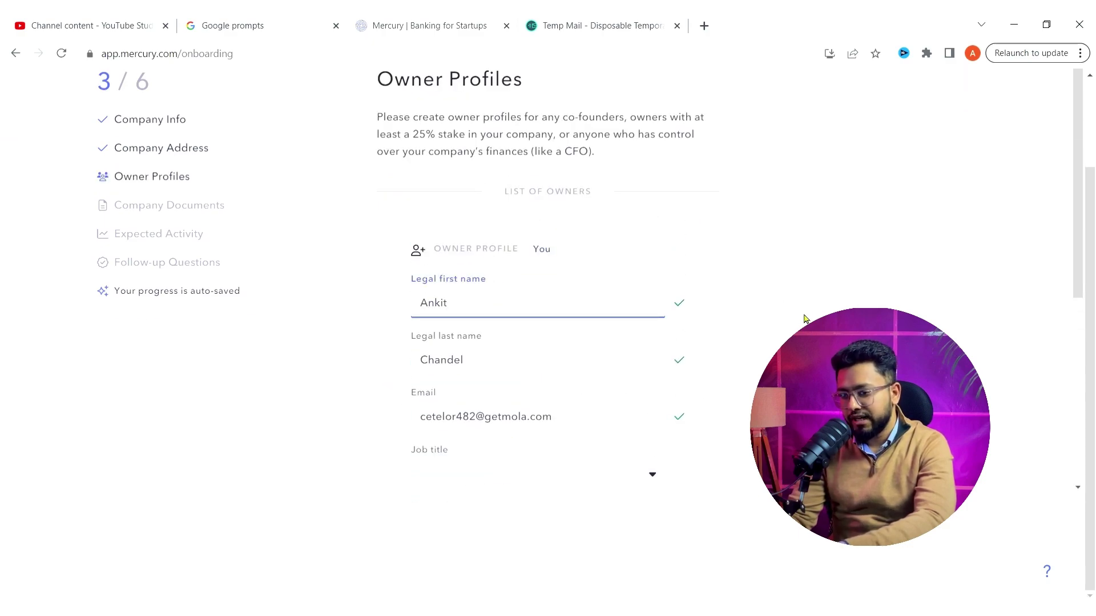
# - Set the owner's job title to Other, described as Member
pyautogui.scroll(-3, 805, 318)
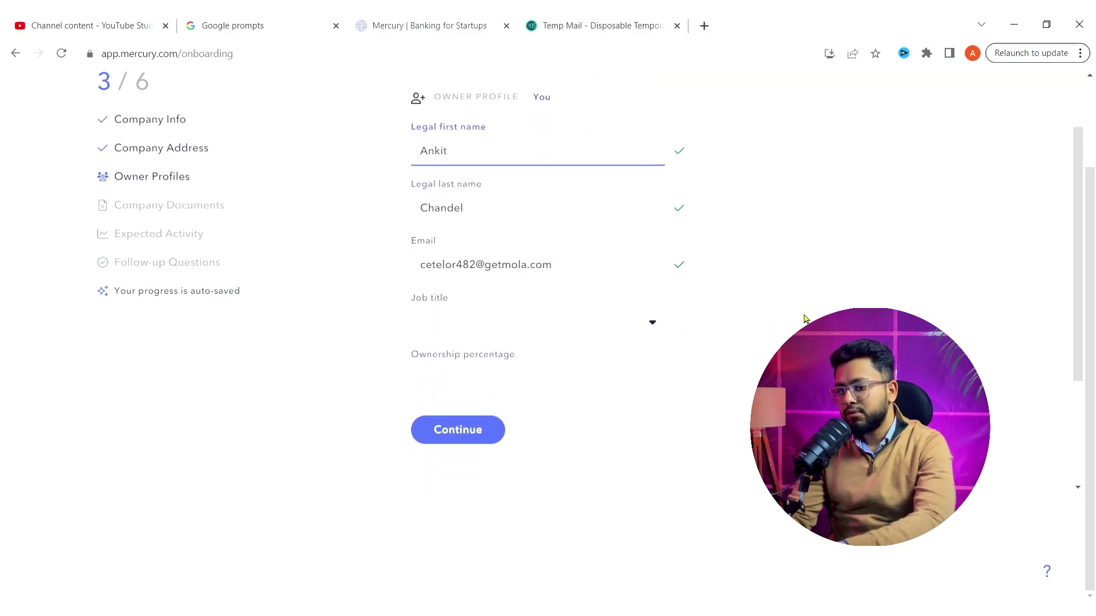
pyautogui.click(661, 317)
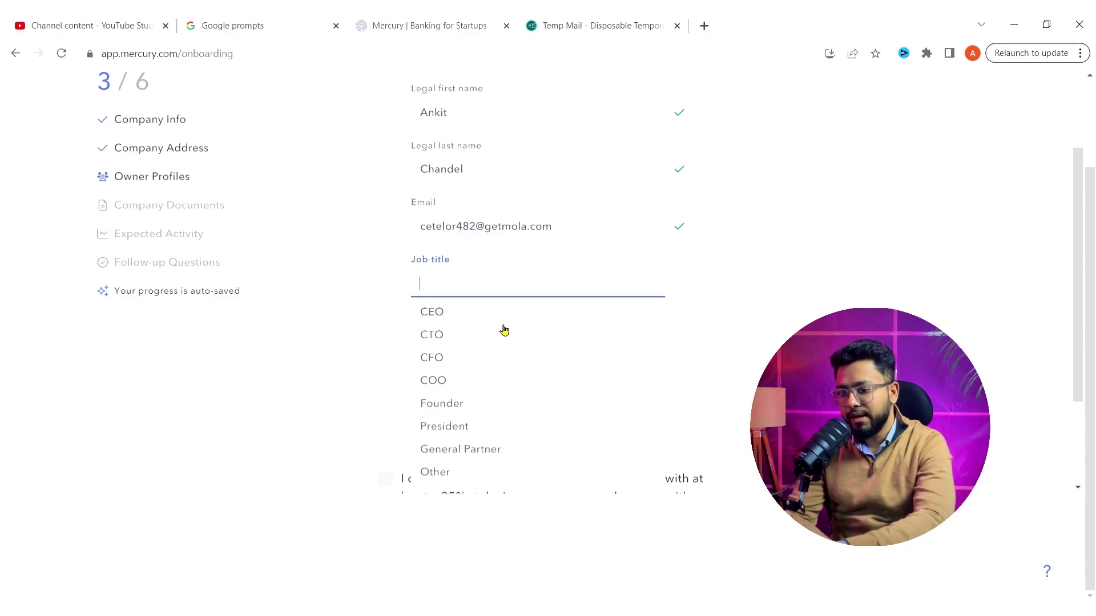
pyautogui.click(441, 474)
pyautogui.click(546, 355)
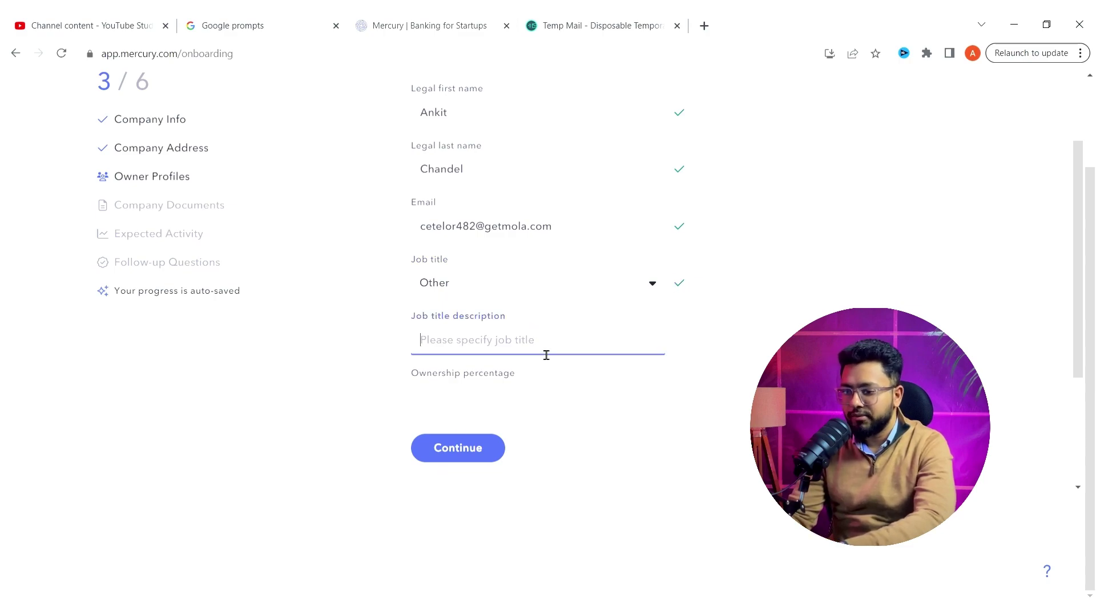
pyautogui.write('Member')
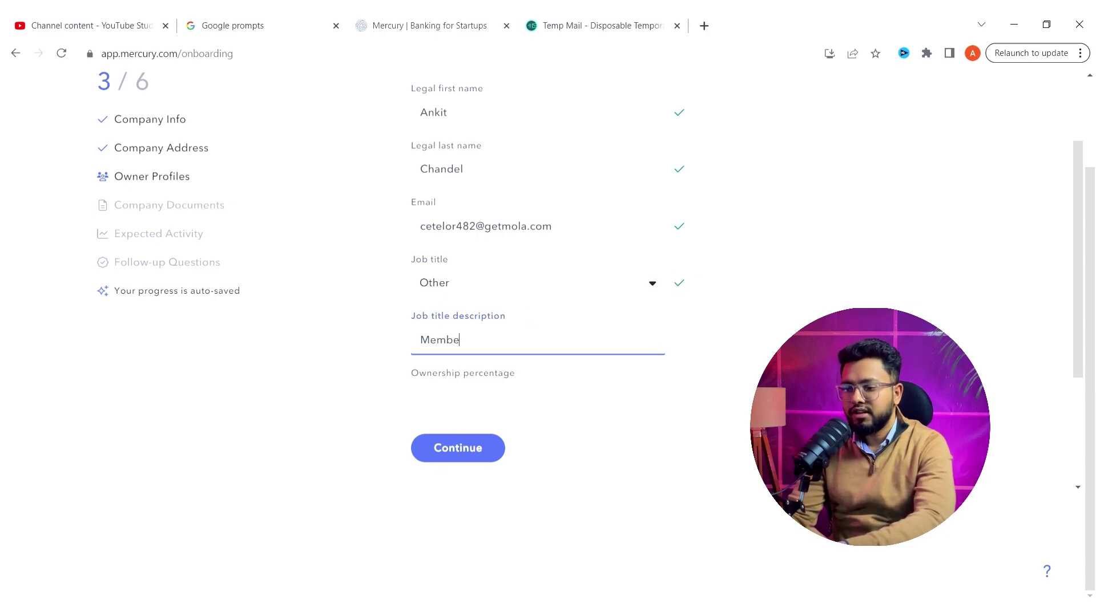
# - Enter 100% as the owner's ownership percentage
pyautogui.click(618, 412)
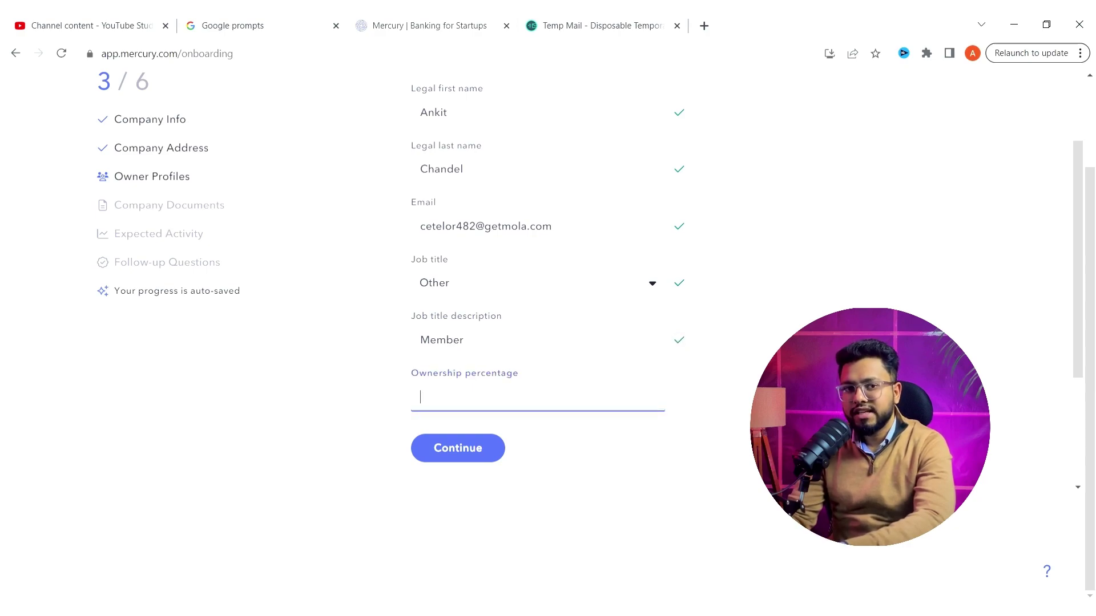
pyautogui.write('50')
pyautogui.press('BackSpace')
pyautogui.press('BackSpace')
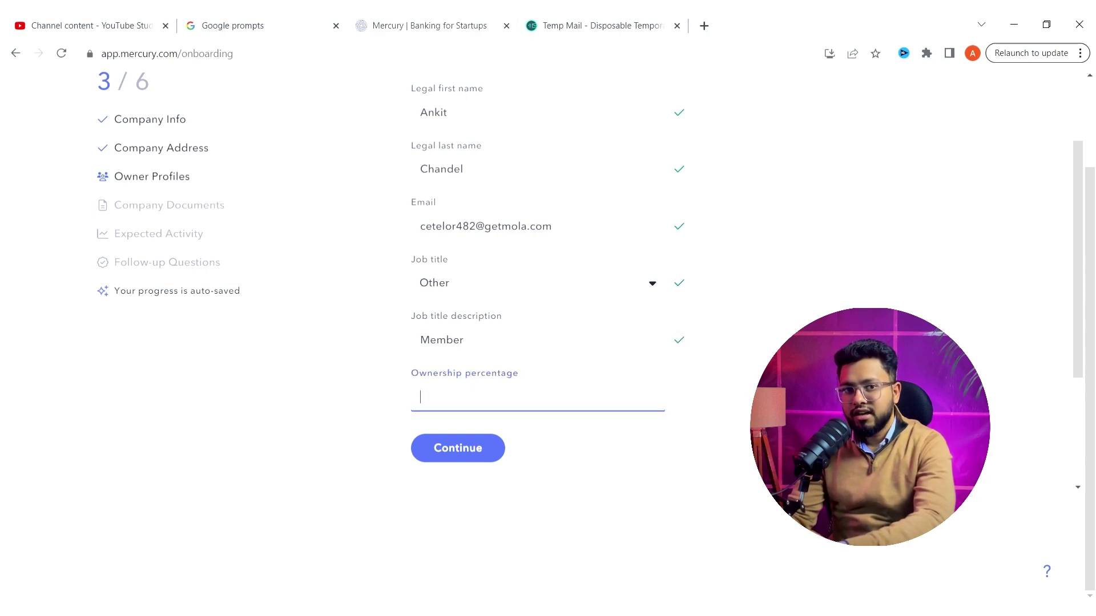
pyautogui.write('25')
pyautogui.press('BackSpace')
pyautogui.press('BackSpace')
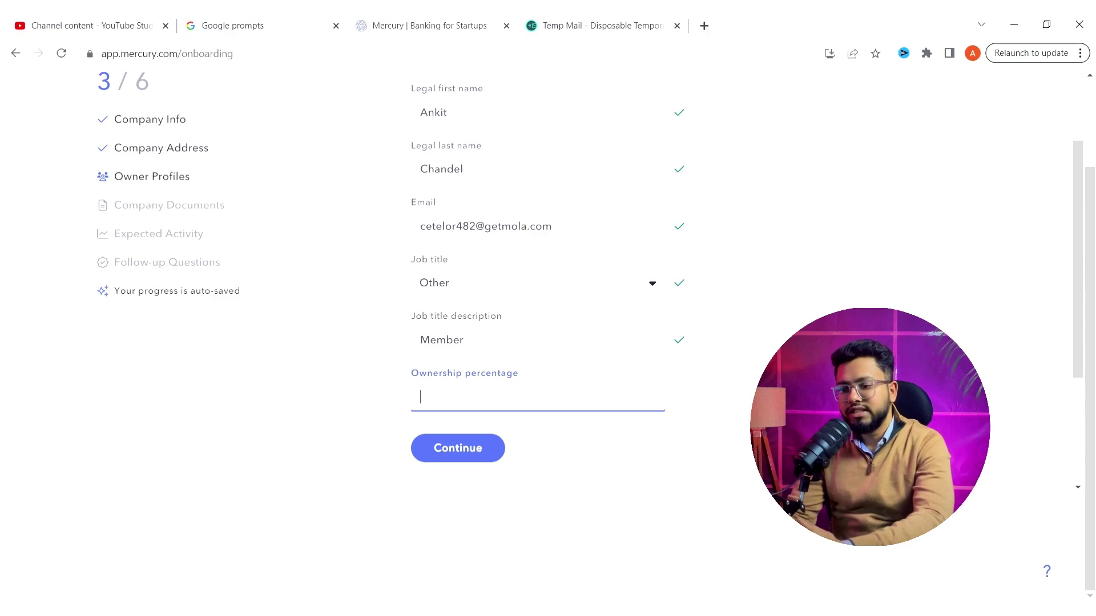
pyautogui.write('100')
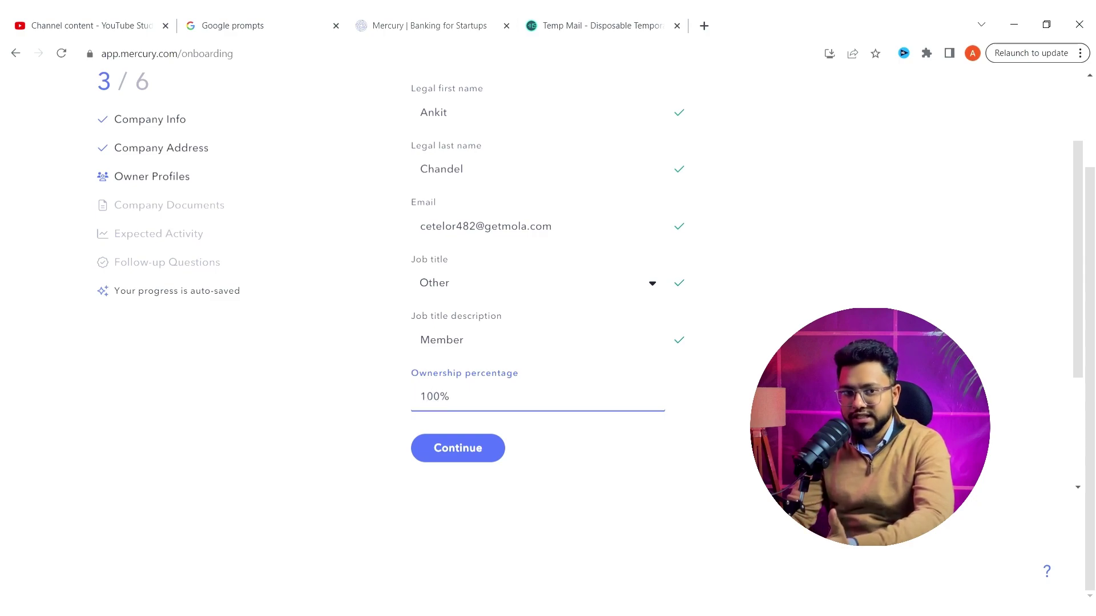
pyautogui.press('Tab')
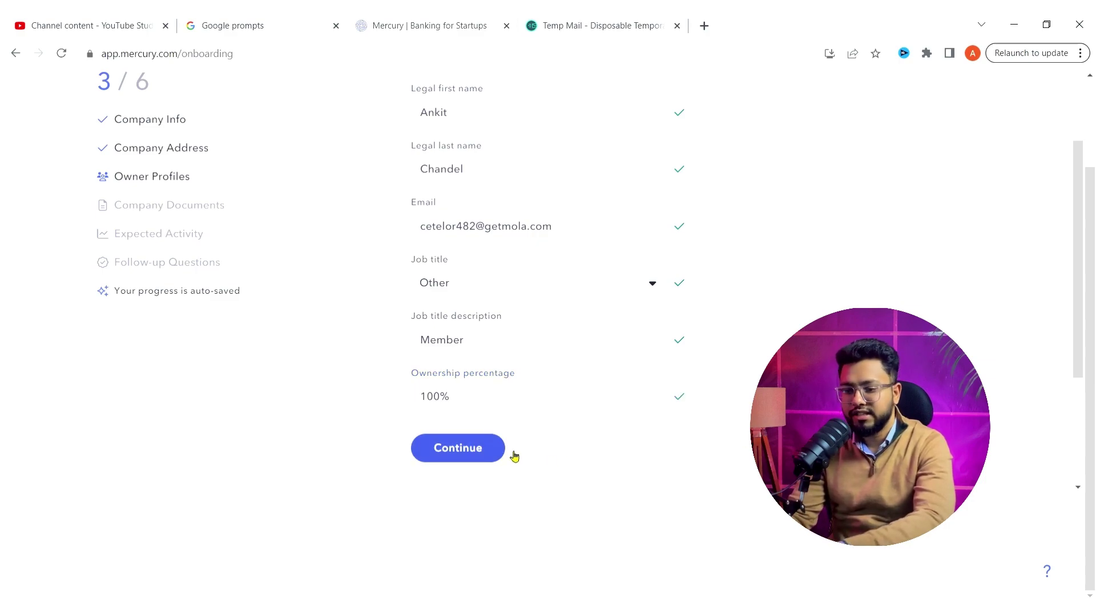
# - Certify that all owners are listed, save the profile, and continue to Company Documents
pyautogui.scroll(3, 567, 461)
pyautogui.scroll(-4, 567, 460)
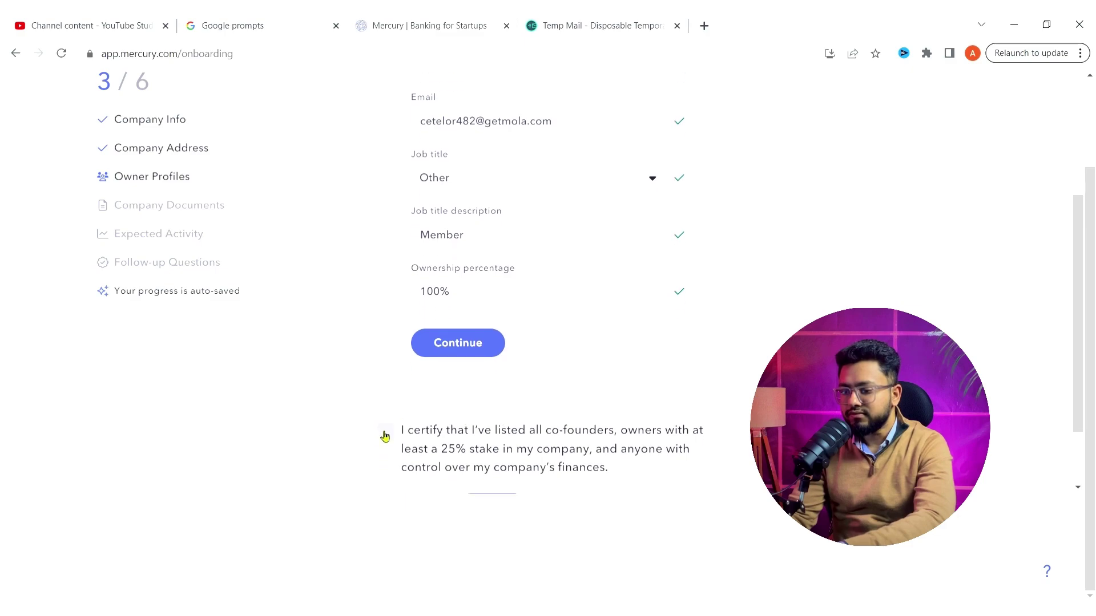
pyautogui.click(384, 434)
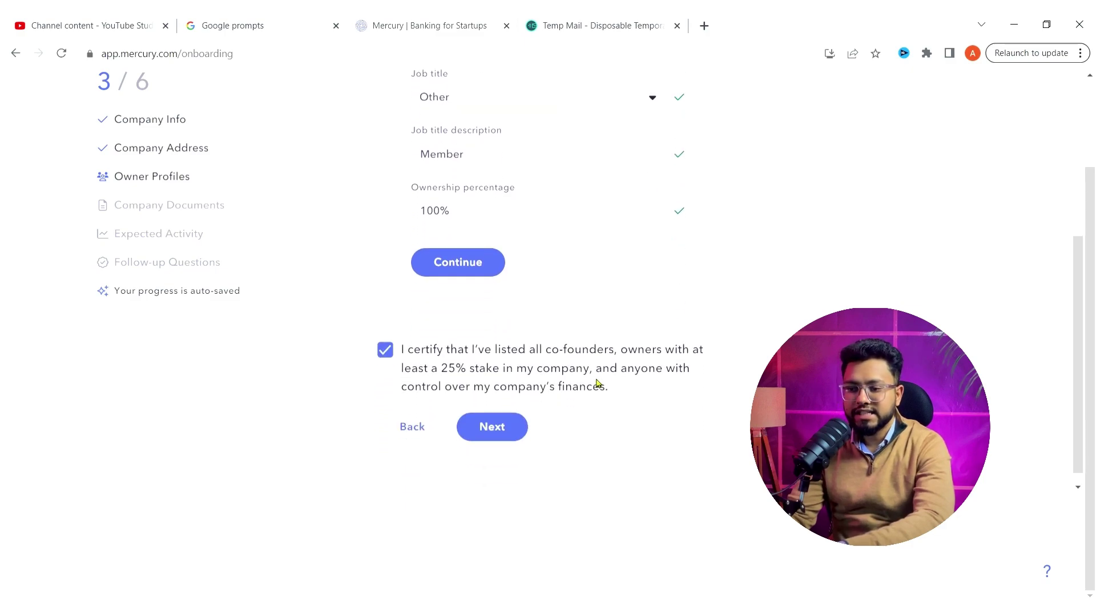
pyautogui.click(482, 268)
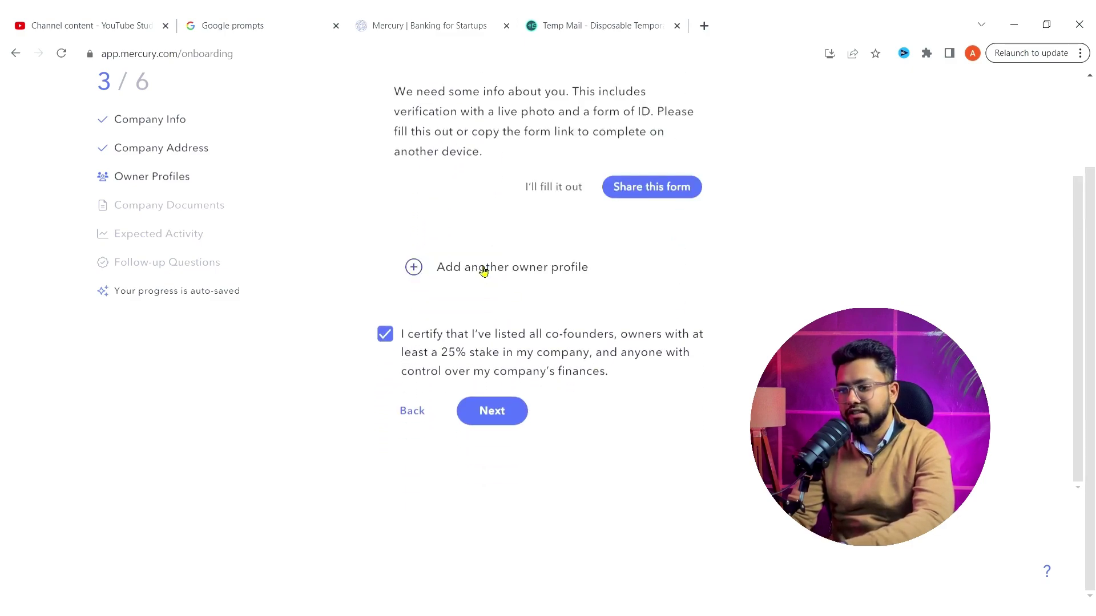
pyautogui.scroll(2, 803, 281)
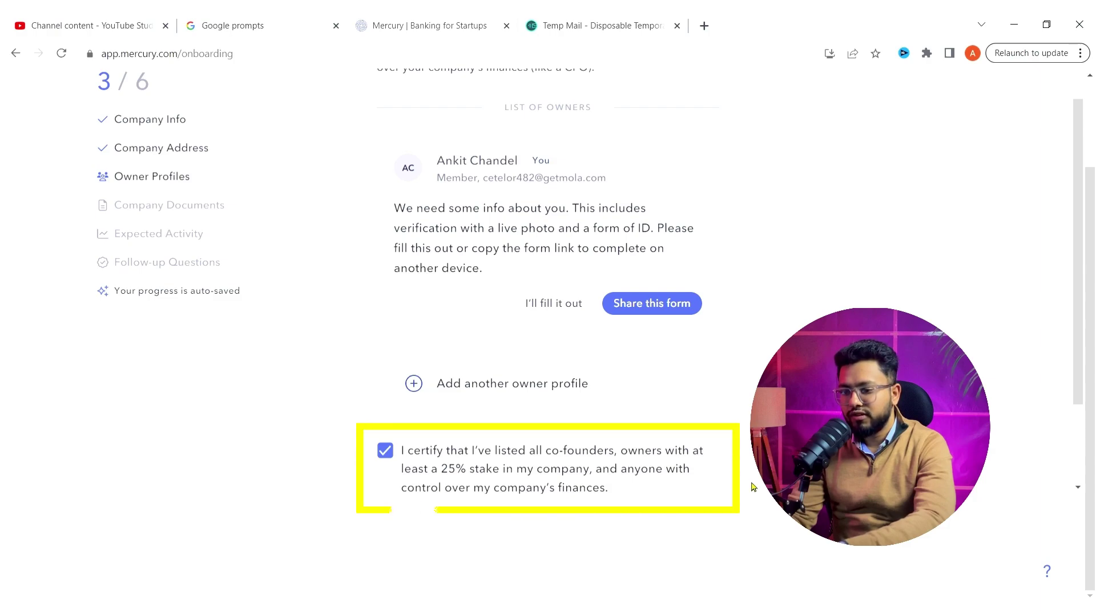
pyautogui.scroll(-1, 752, 487)
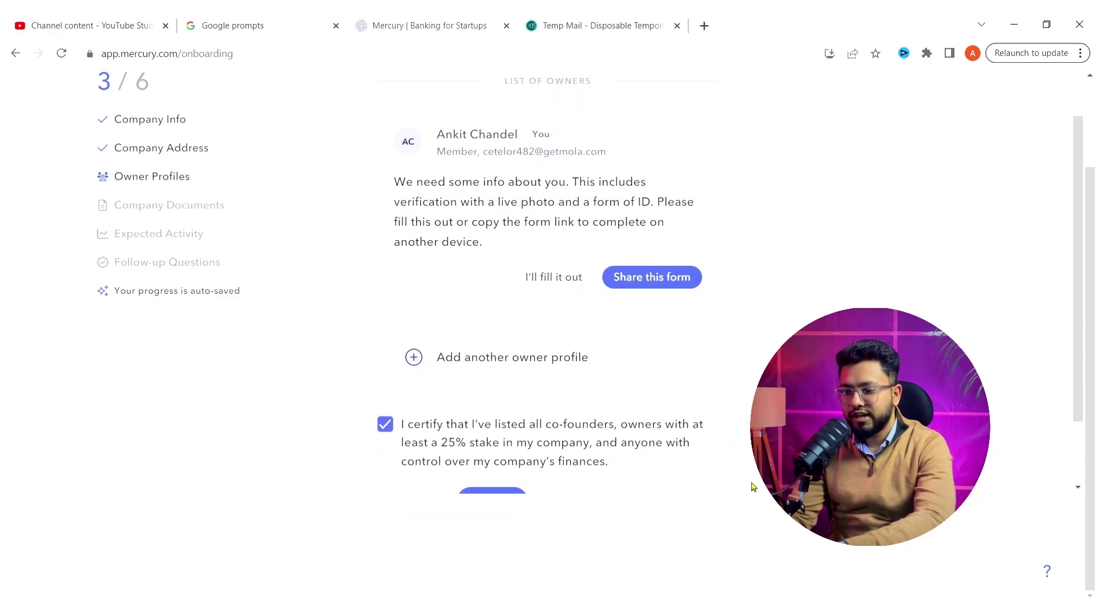
pyautogui.scroll(-1, 752, 487)
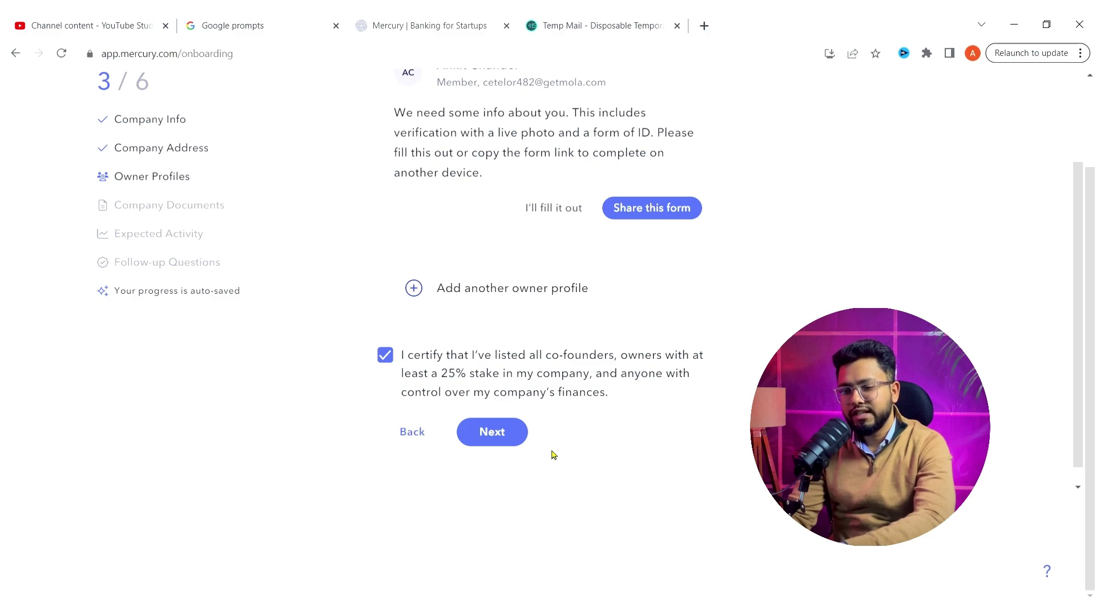
pyautogui.click(498, 434)
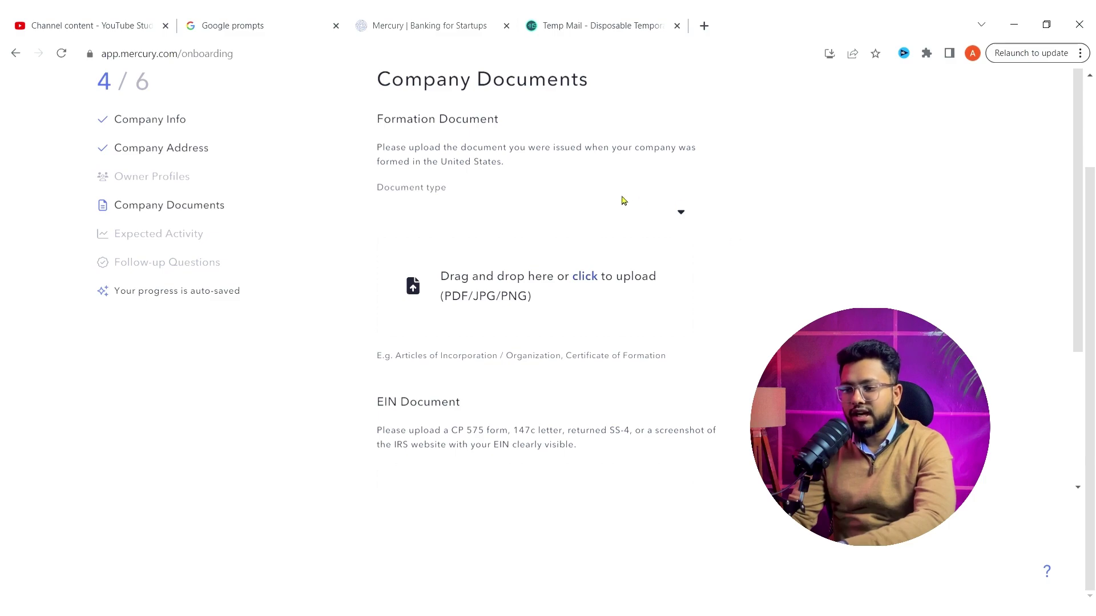
# - Choose Articles of Organization as the formation document type and upload WY Articles of Organization-1.pdf
pyautogui.click(687, 223)
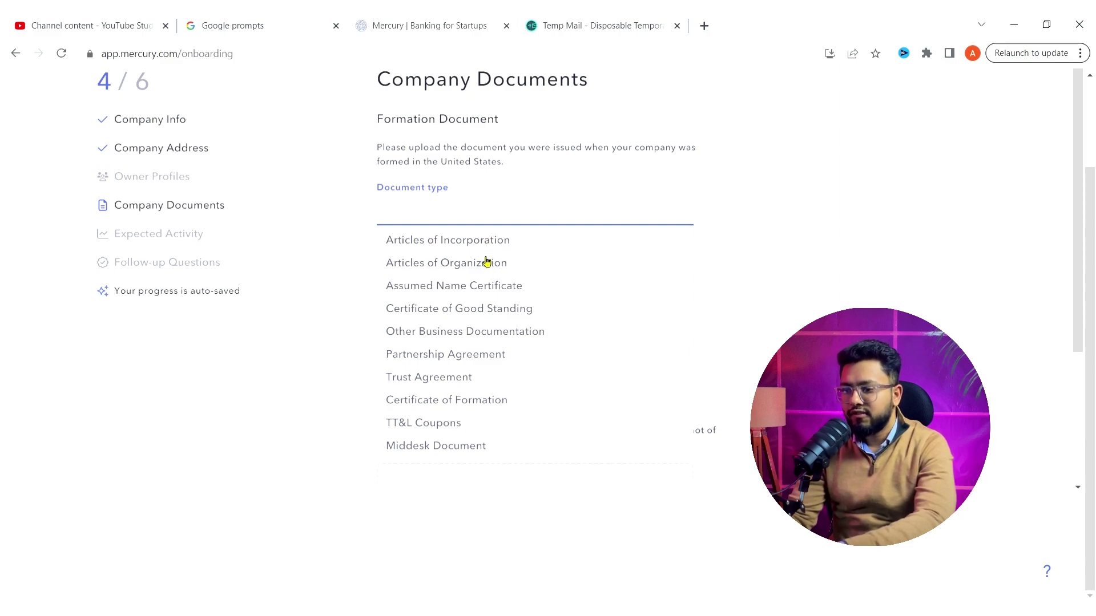
pyautogui.click(456, 263)
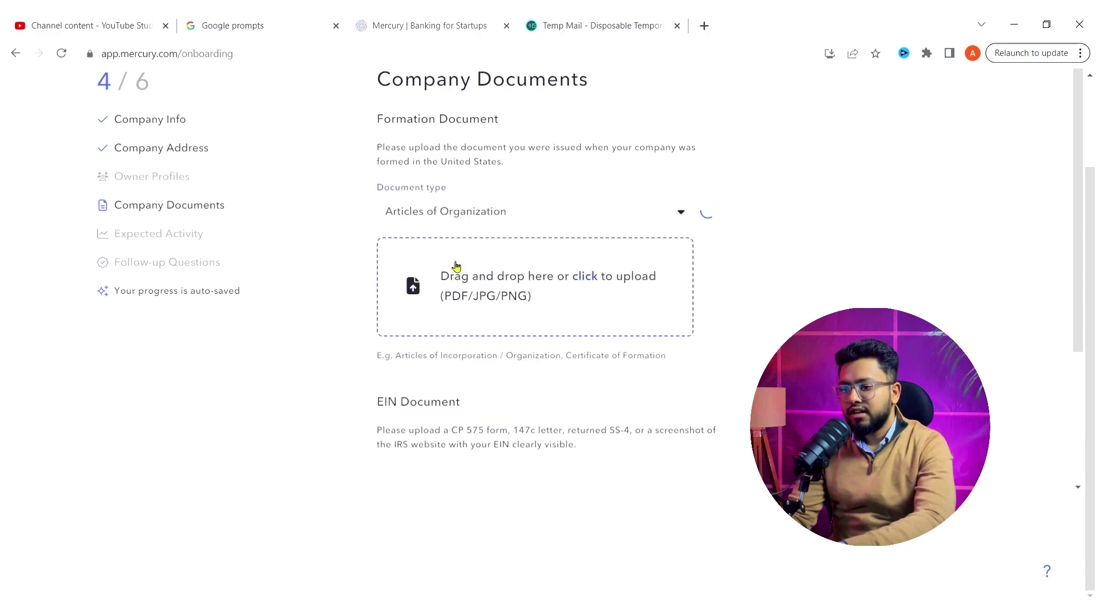
pyautogui.click(586, 278)
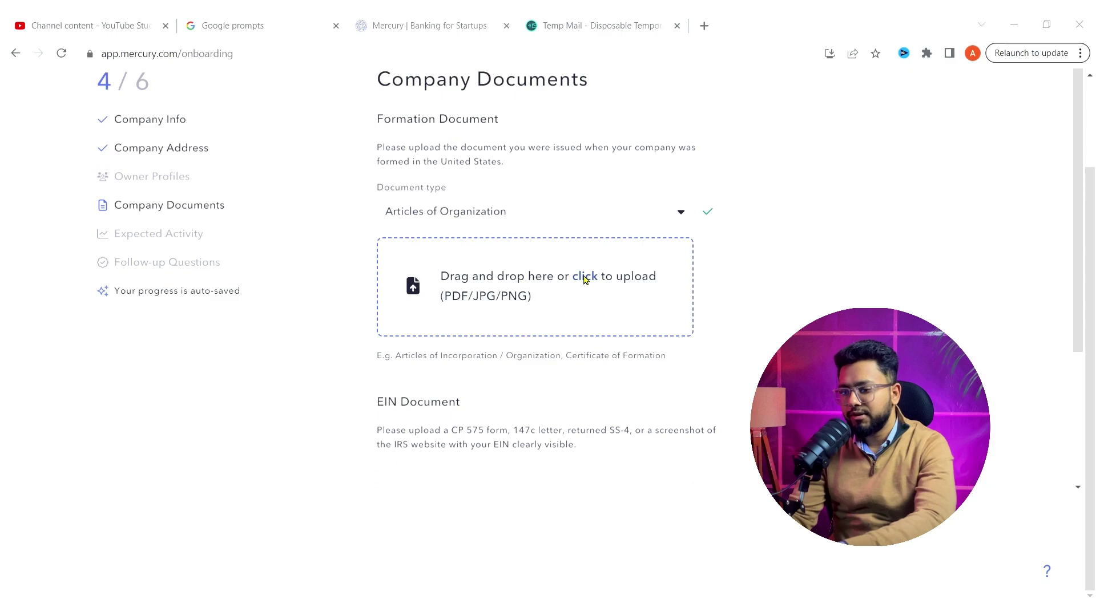
pyautogui.click(773, 330)
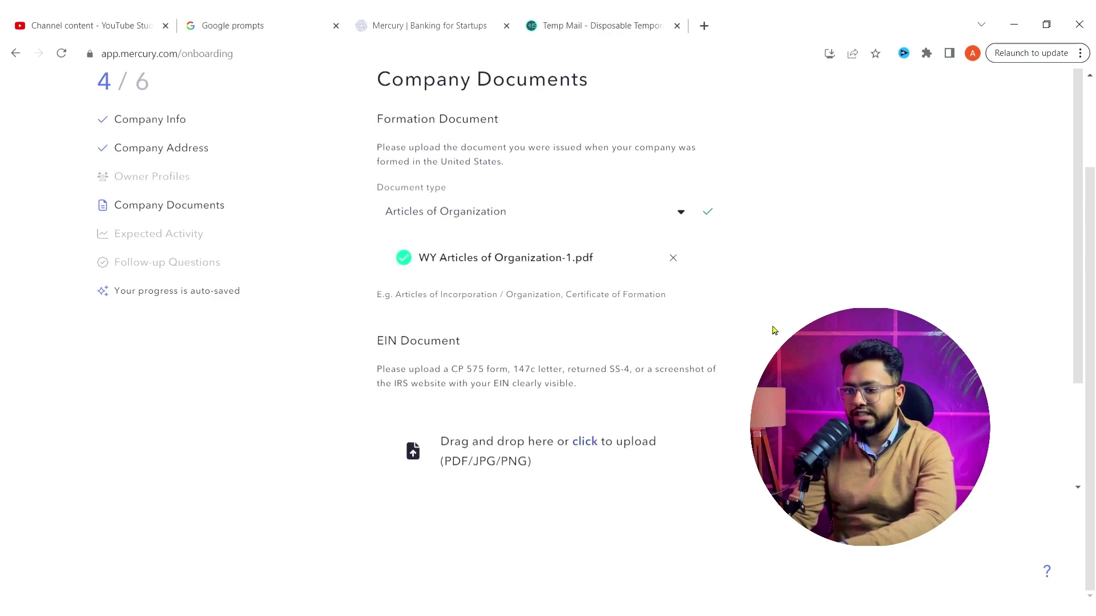
# - Upload the same PDF as the EIN document and continue to Expected Activity
pyautogui.scroll(-2, 773, 330)
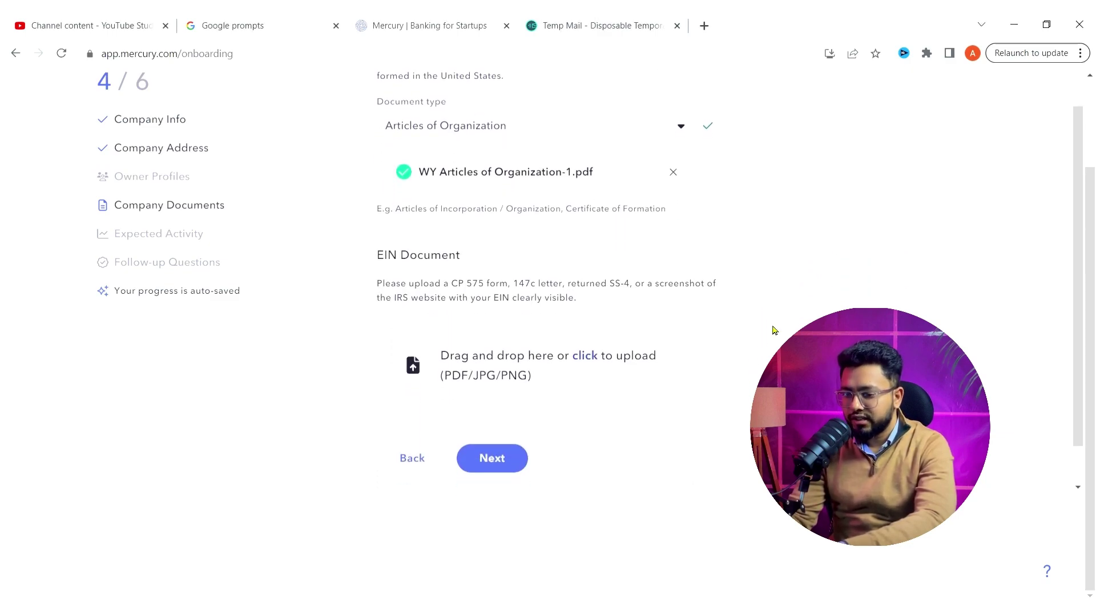
pyautogui.click(592, 360)
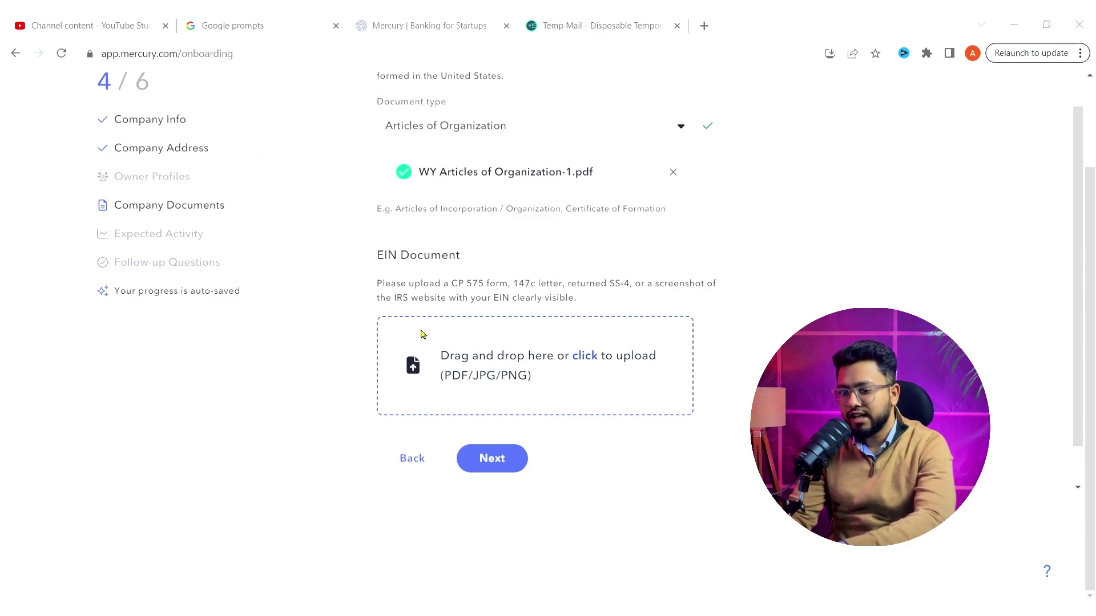
pyautogui.click(422, 334)
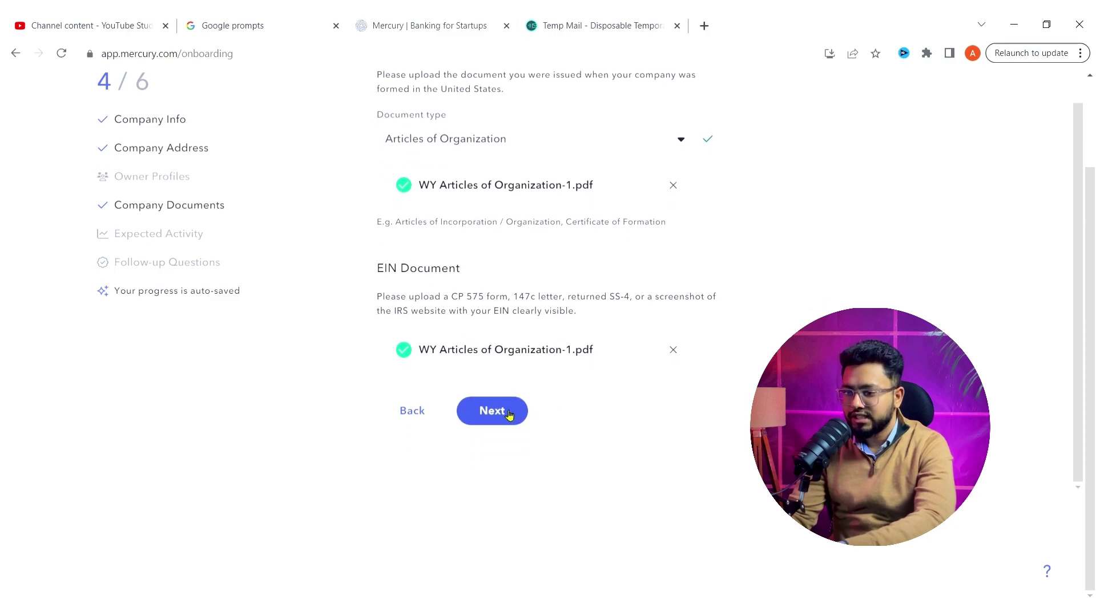
pyautogui.click(502, 411)
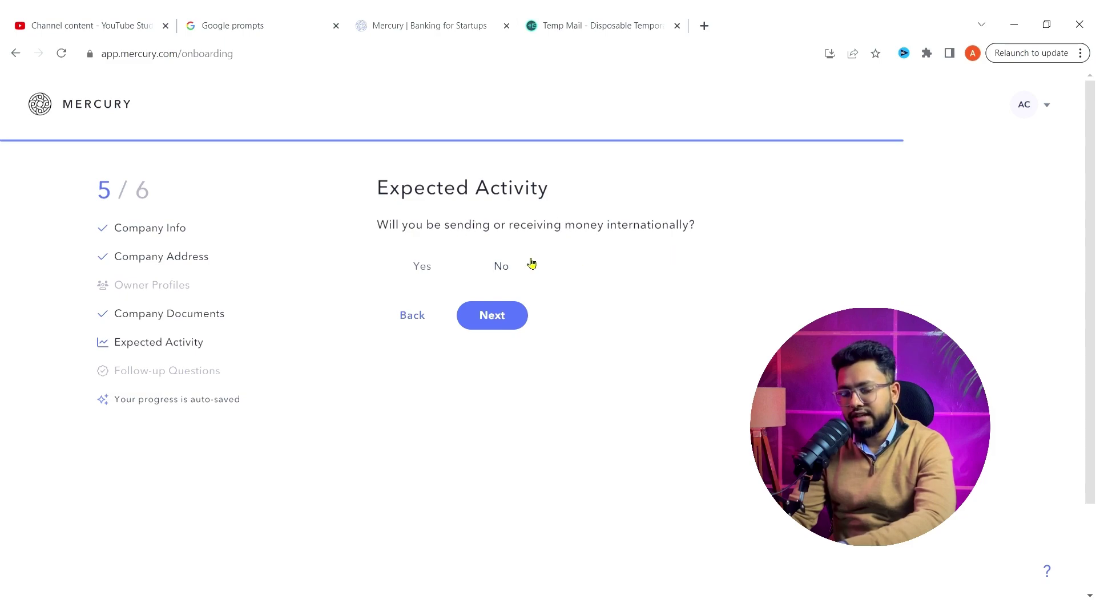
# - Answer Yes to international transfers, with US Dollar and Indian Rupee as currencies
pyautogui.click(486, 270)
pyautogui.click(485, 271)
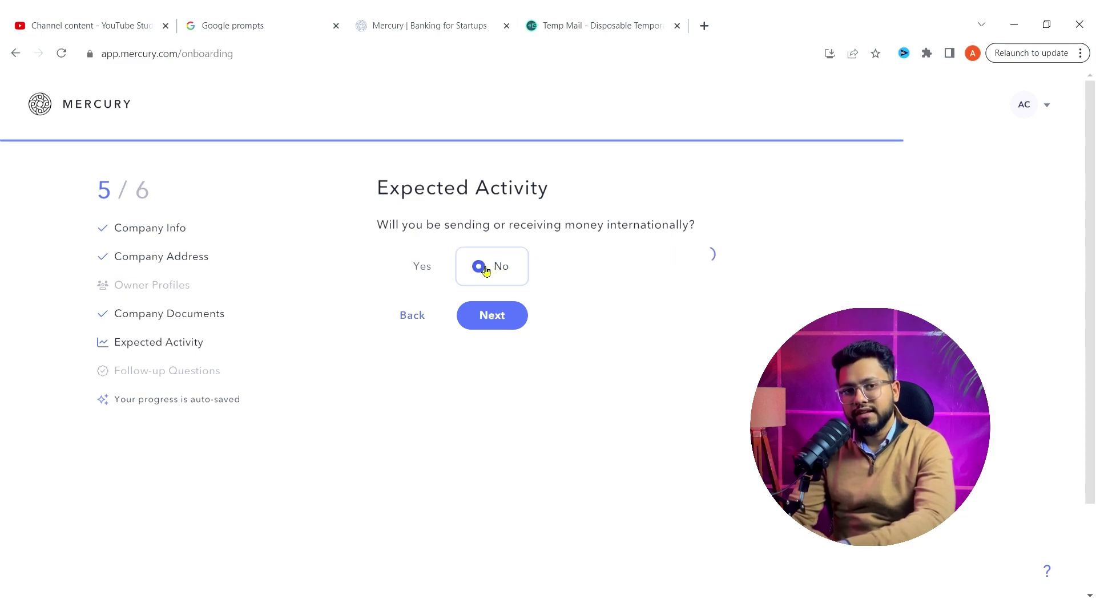
pyautogui.click(399, 269)
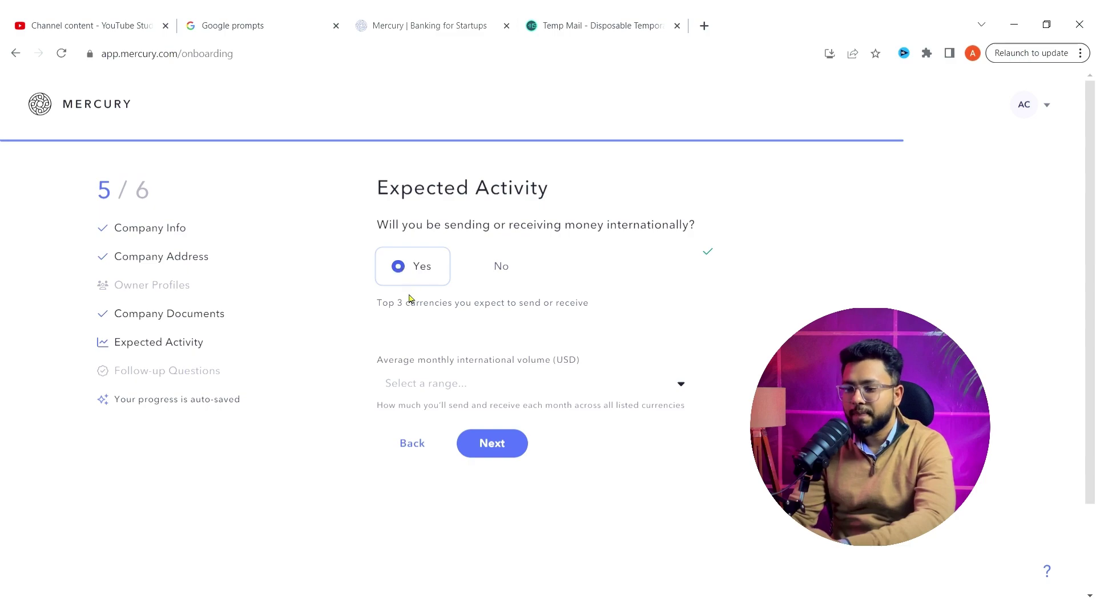
pyautogui.click(439, 336)
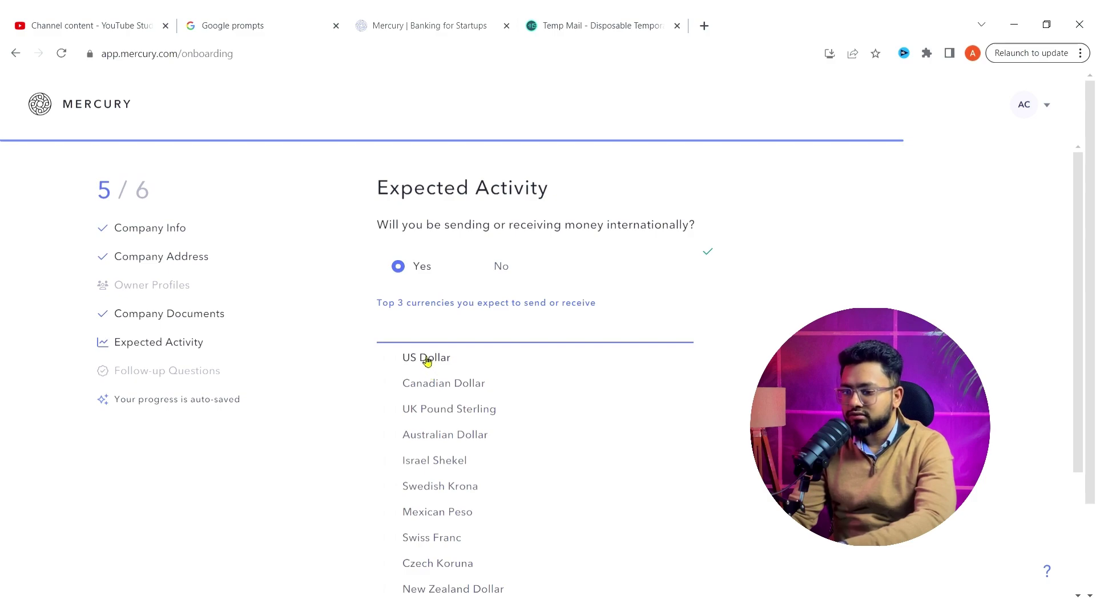
pyautogui.click(427, 362)
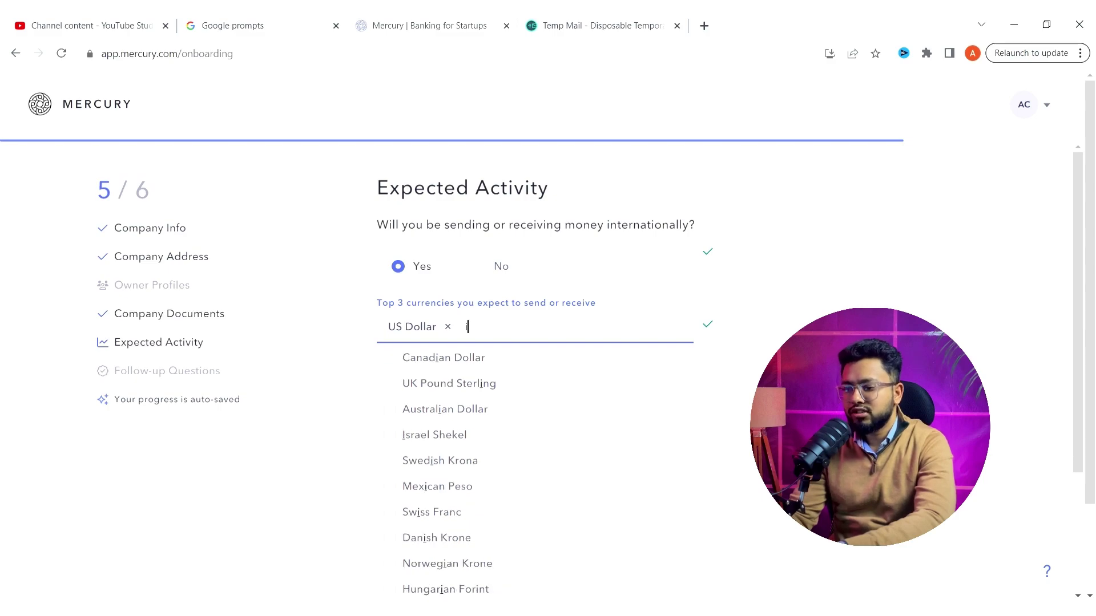
pyautogui.write('in')
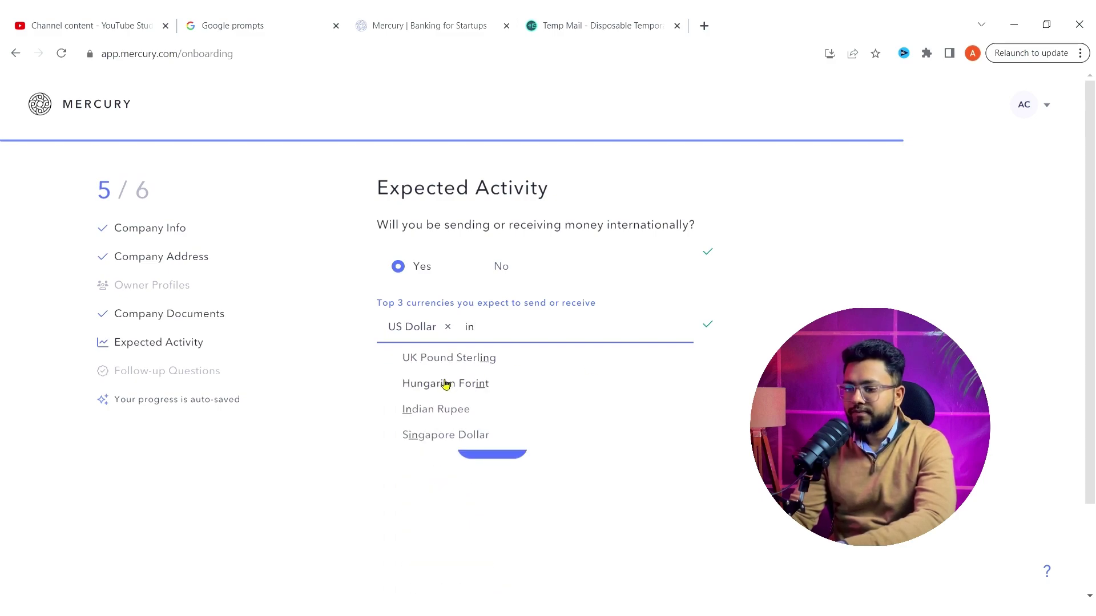
pyautogui.click(400, 416)
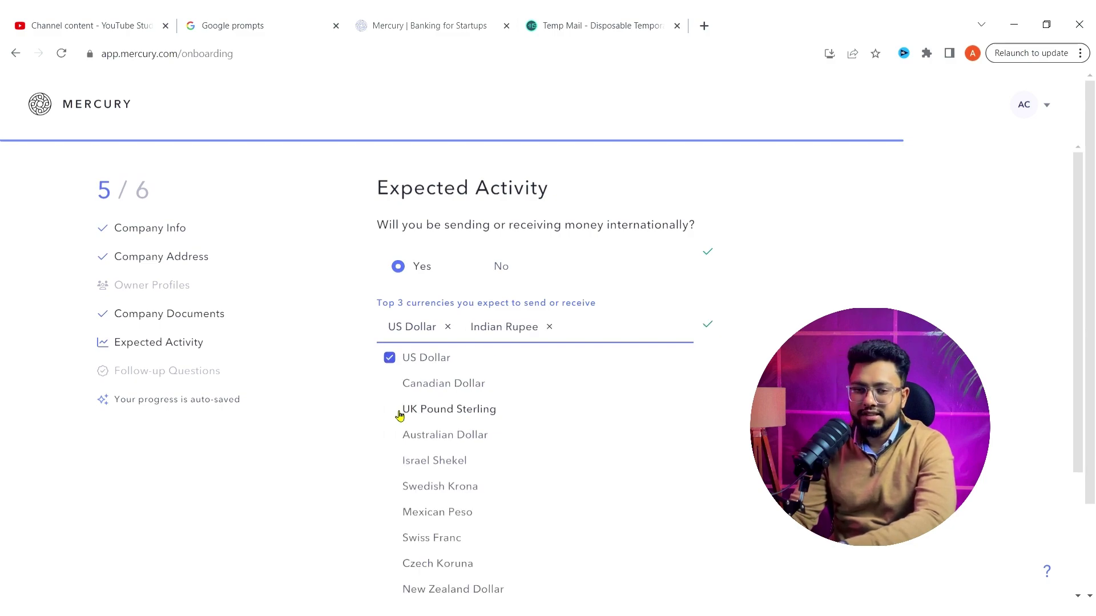
pyautogui.click(350, 401)
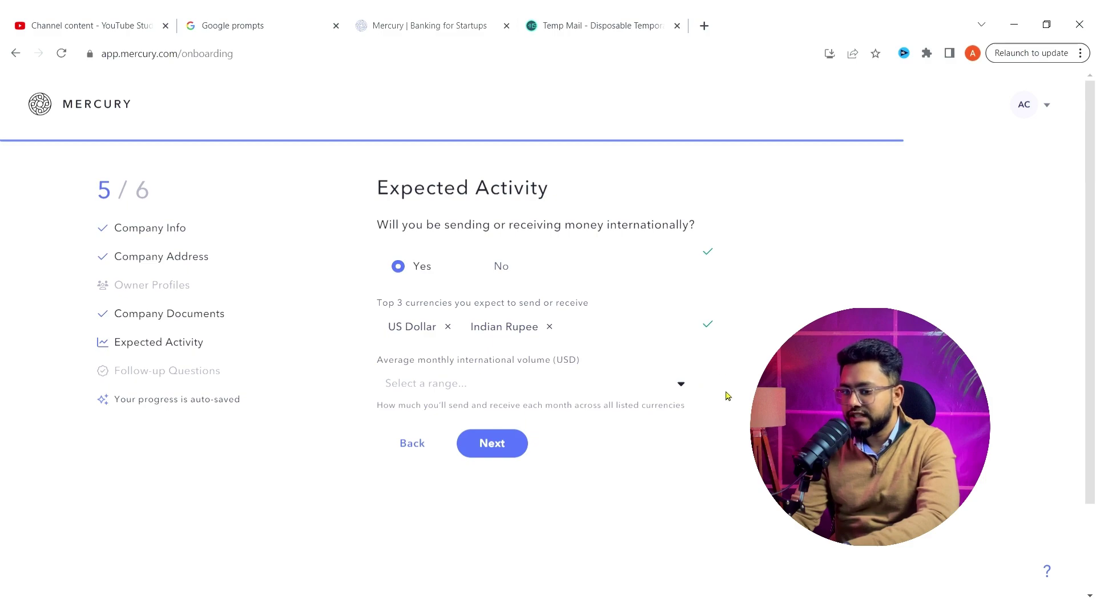
# - Set monthly international volume to $0-10K and continue to Follow-up Questions
pyautogui.click(690, 387)
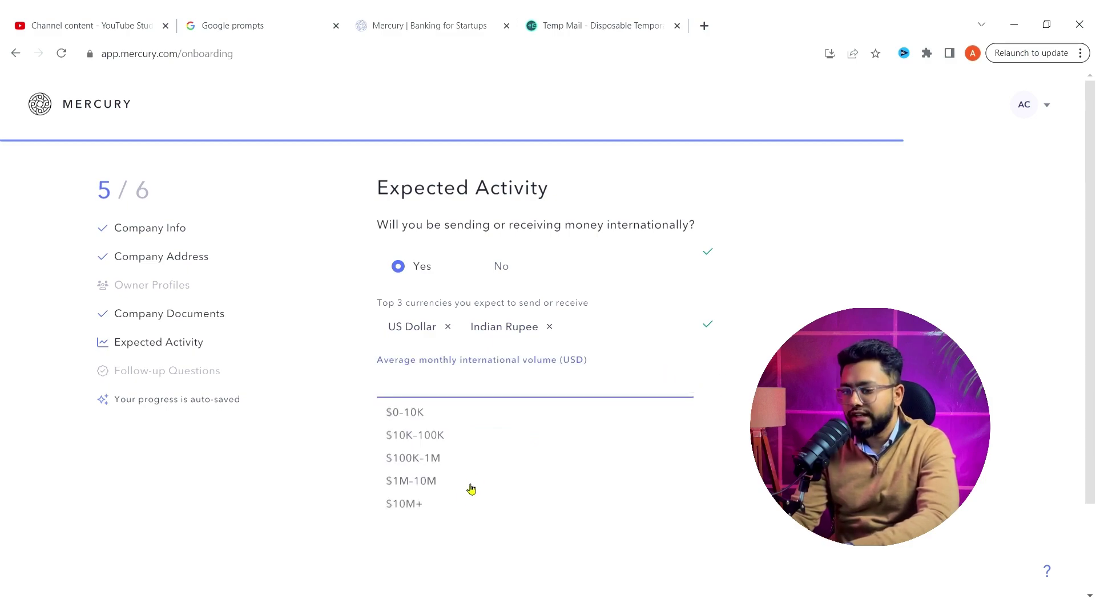
pyautogui.click(450, 413)
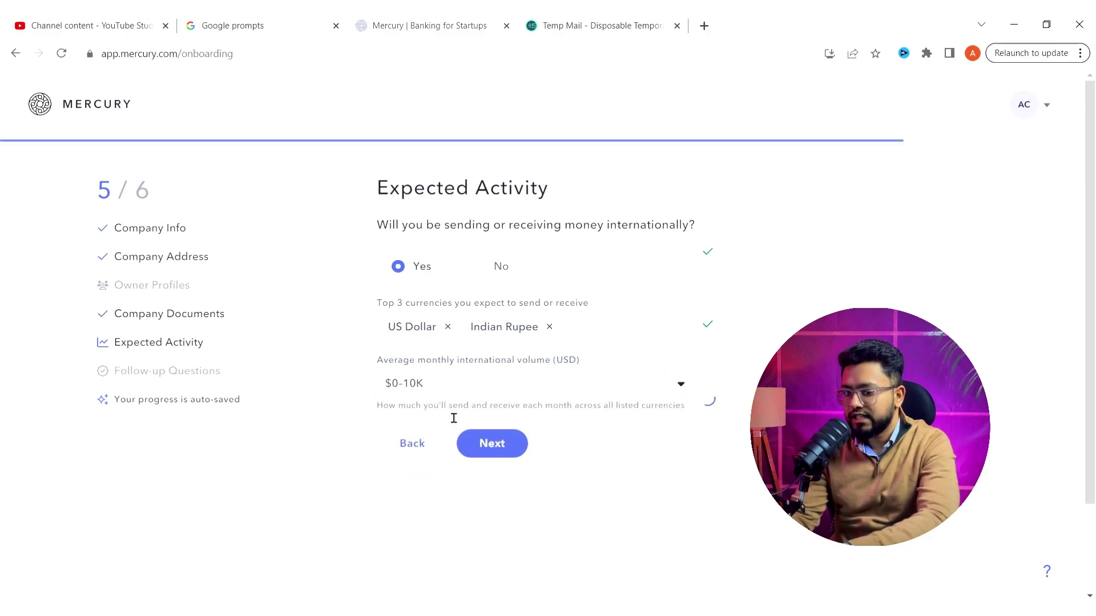
pyautogui.click(502, 449)
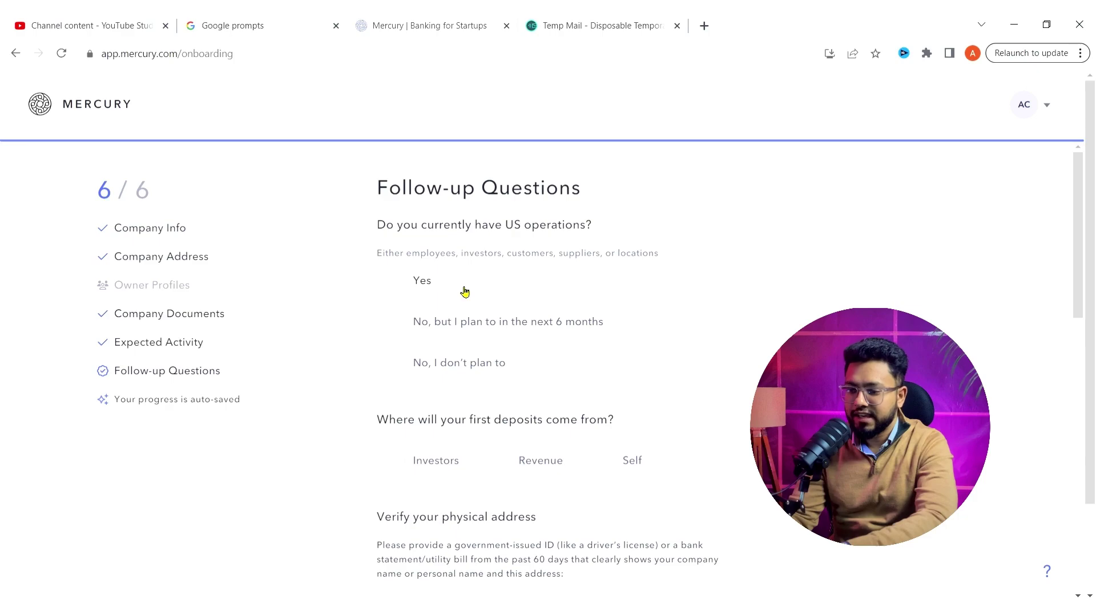
# - Answer 'No, but I plan to in the next 6 months' and tick Employees, Customers and Suppliers
pyautogui.click(403, 284)
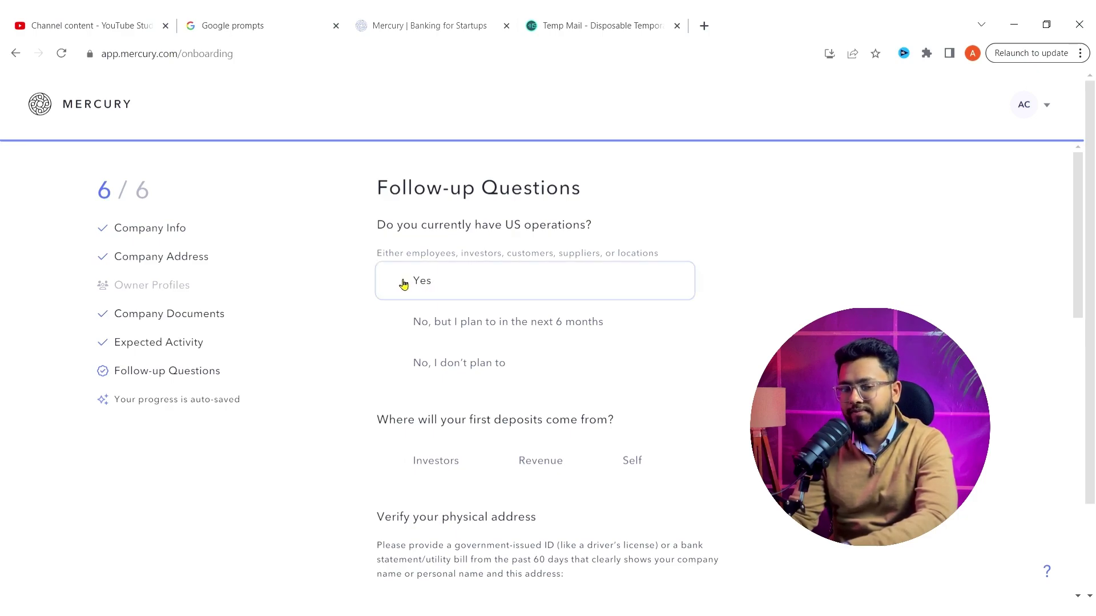
pyautogui.click(404, 285)
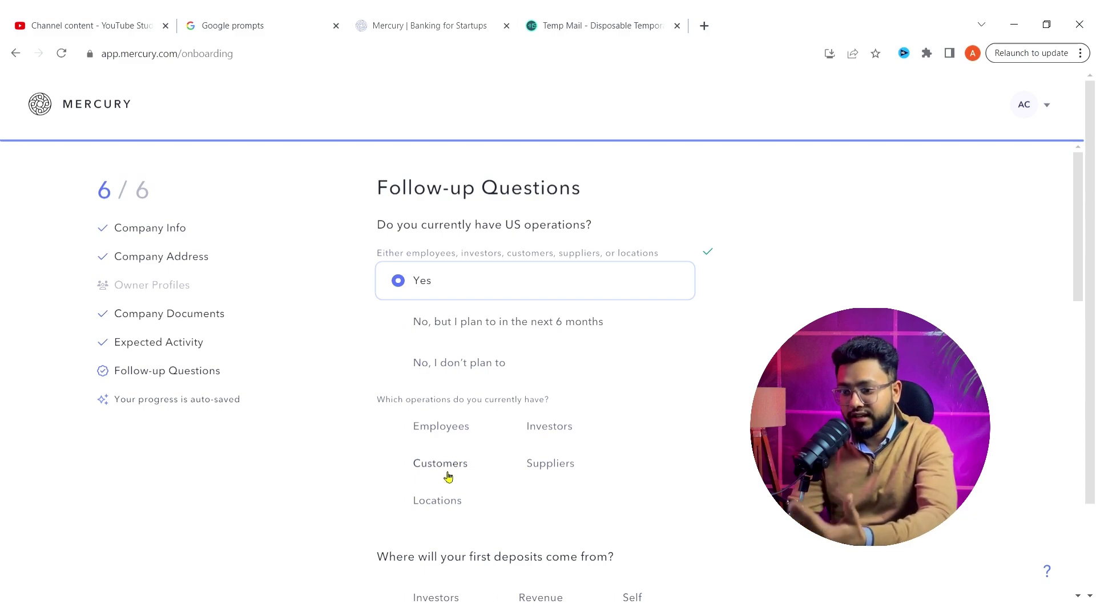
pyautogui.click(403, 469)
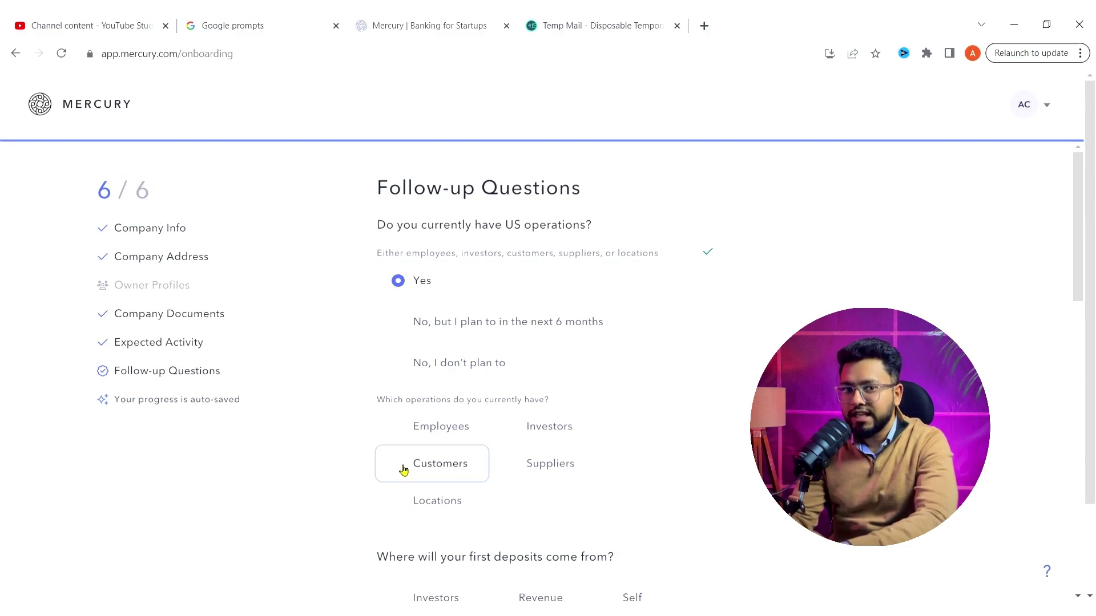
pyautogui.click(404, 469)
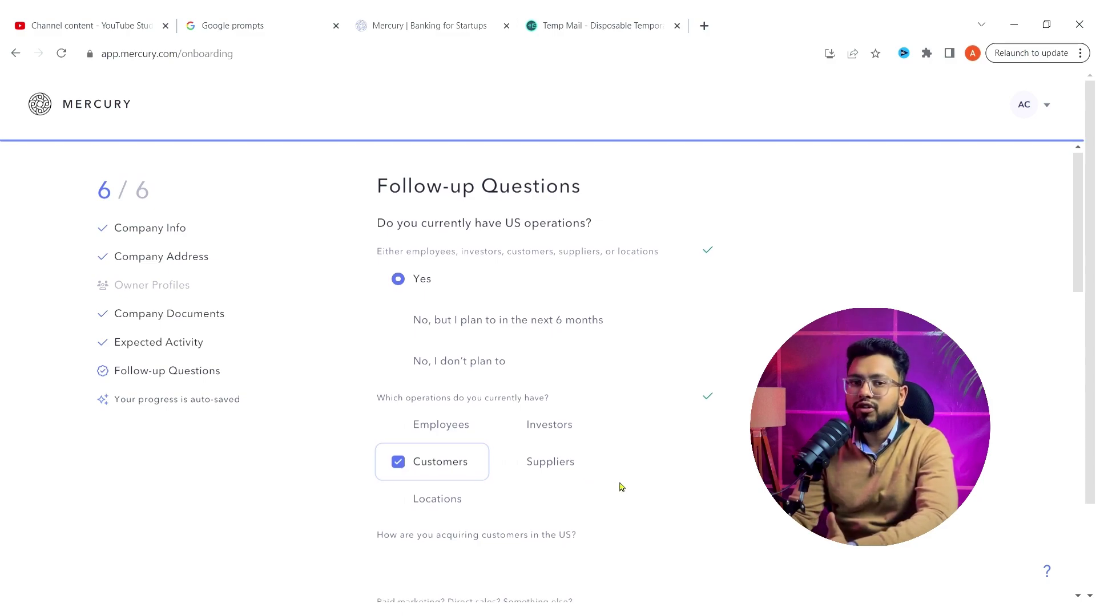
pyautogui.scroll(-1, 431, 360)
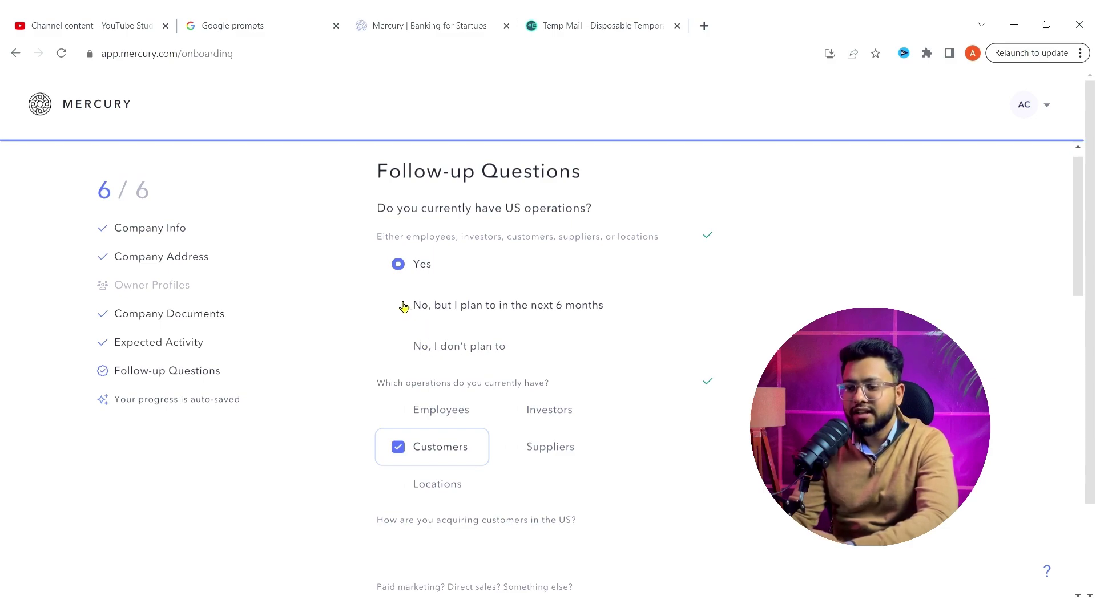
pyautogui.click(403, 306)
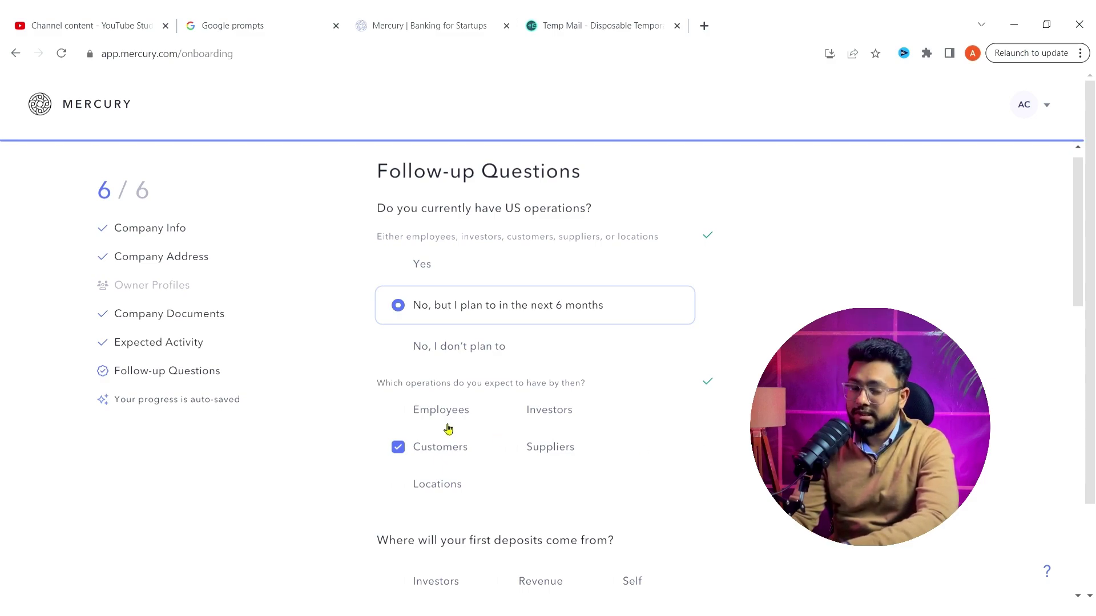
pyautogui.click(404, 415)
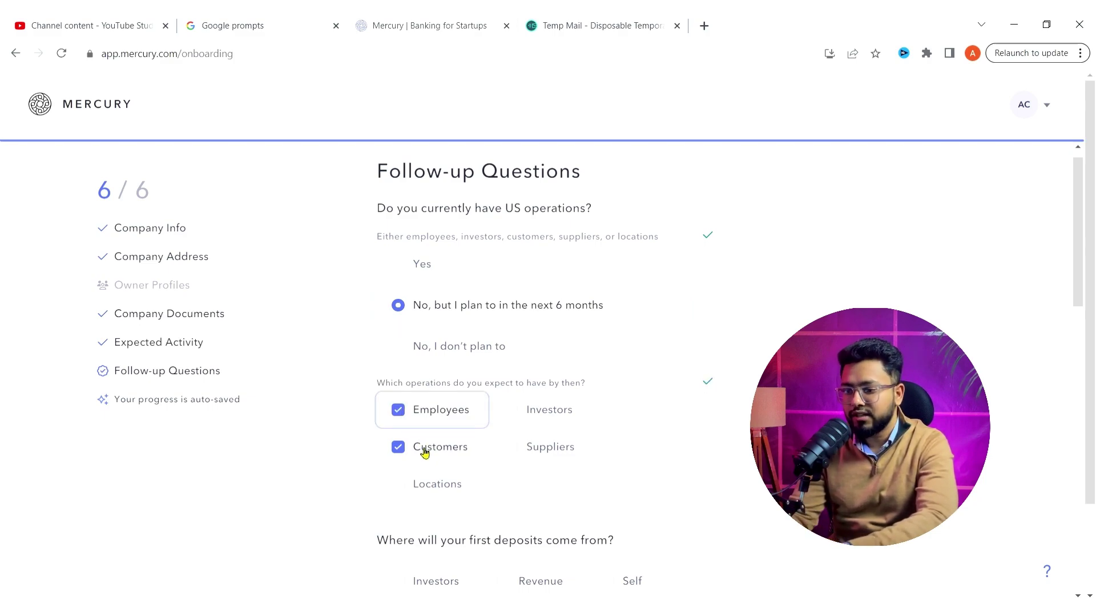
pyautogui.click(518, 447)
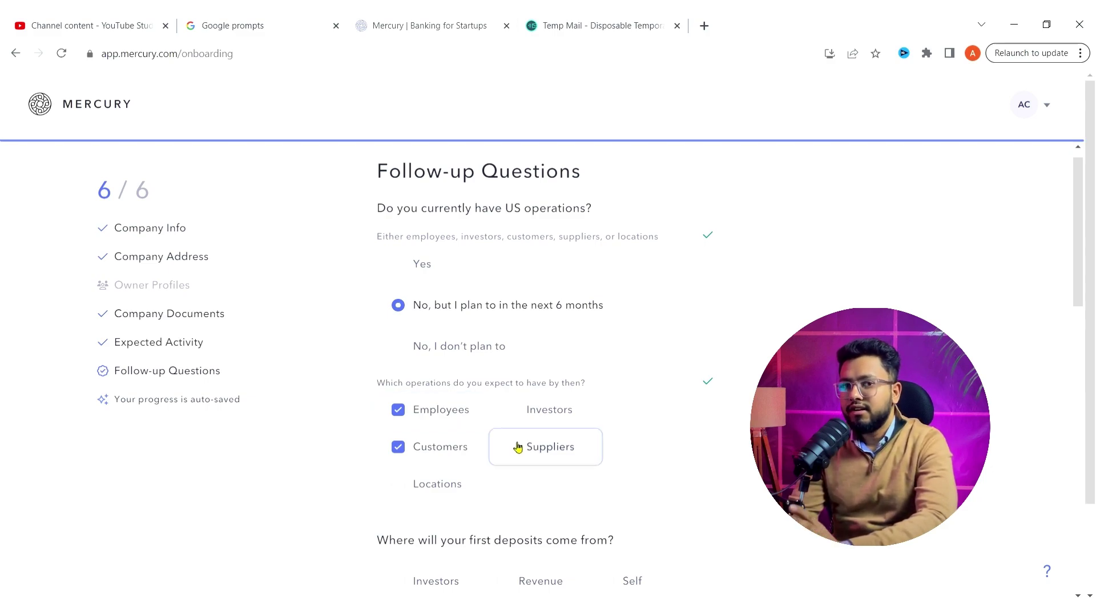
pyautogui.click(518, 448)
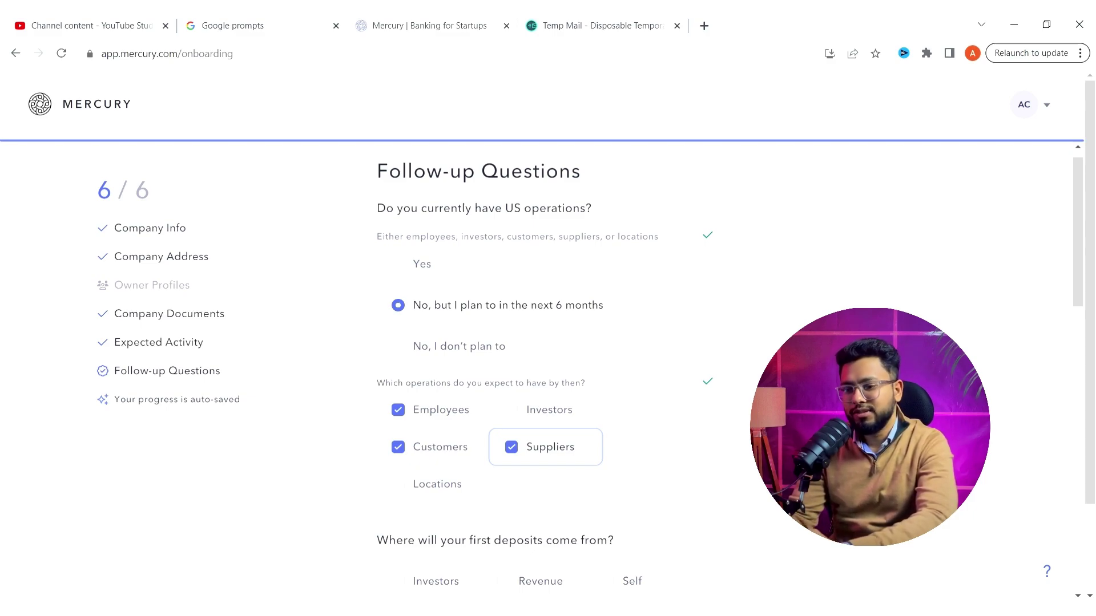
# - Mark Self as the source of the first deposits
pyautogui.scroll(-2, 548, 366)
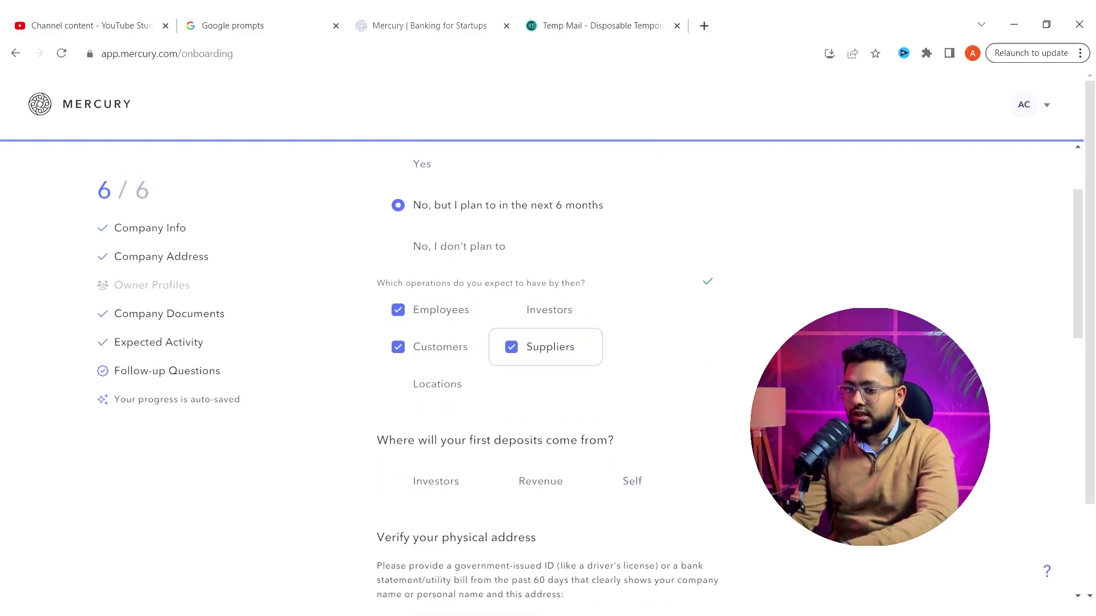
pyautogui.scroll(-2, 548, 371)
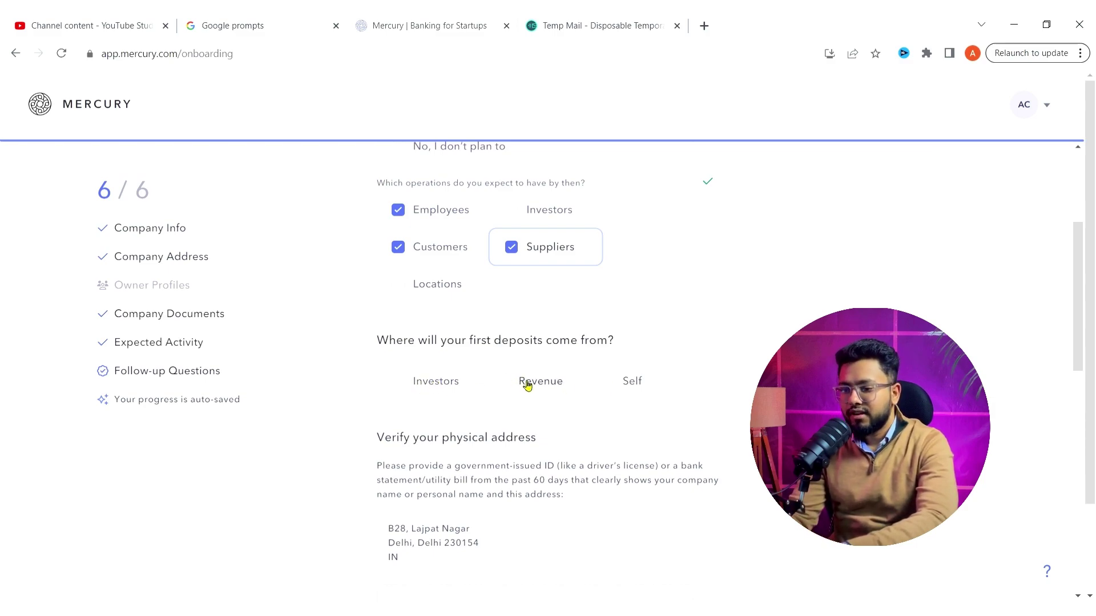
pyautogui.click(608, 386)
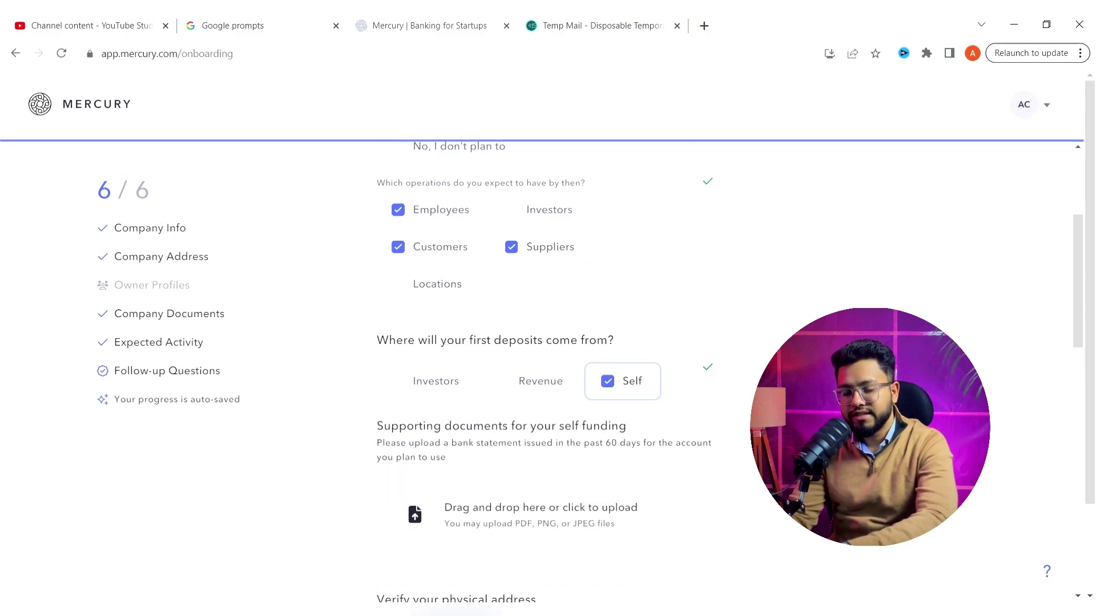
# - Upload the bank statement OpTransactionHistoryUX512-12-2023.pdf as supporting documentation
pyautogui.scroll(-2, 479, 329)
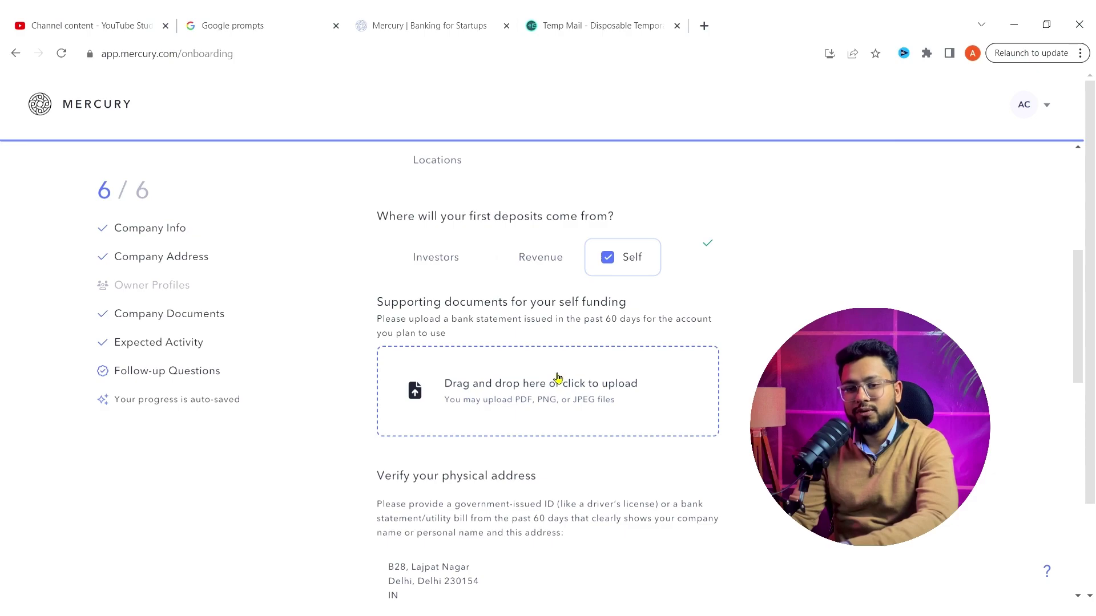
pyautogui.click(553, 397)
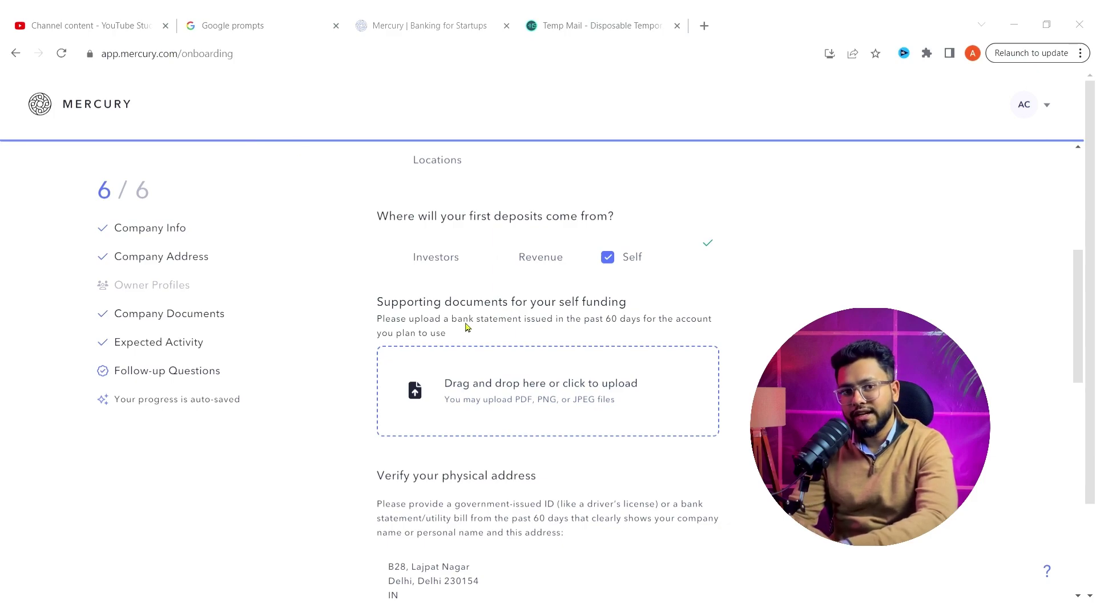
pyautogui.press('Return')
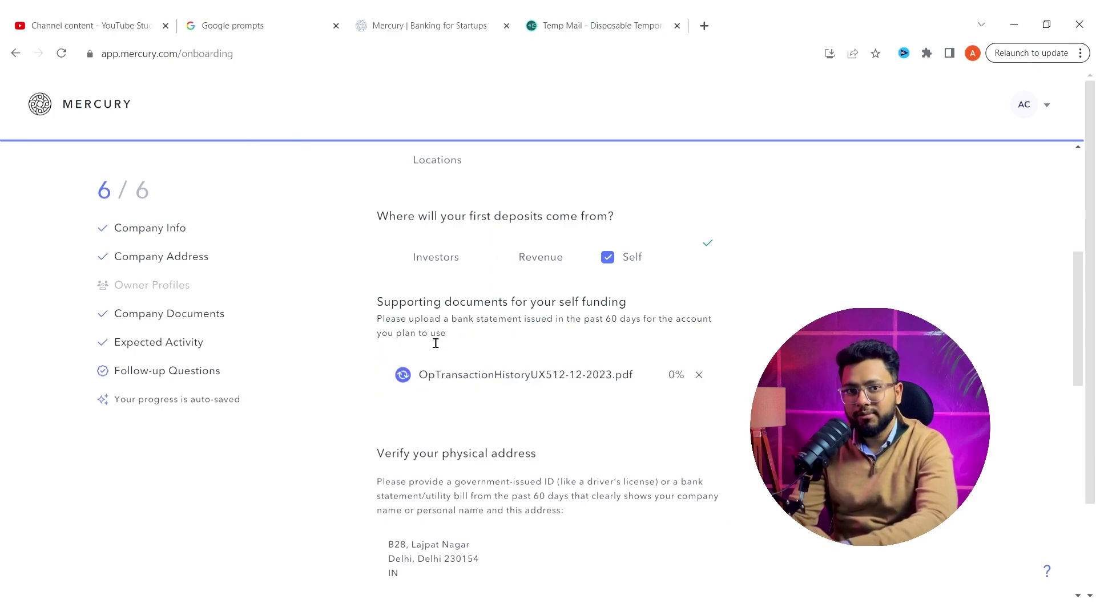